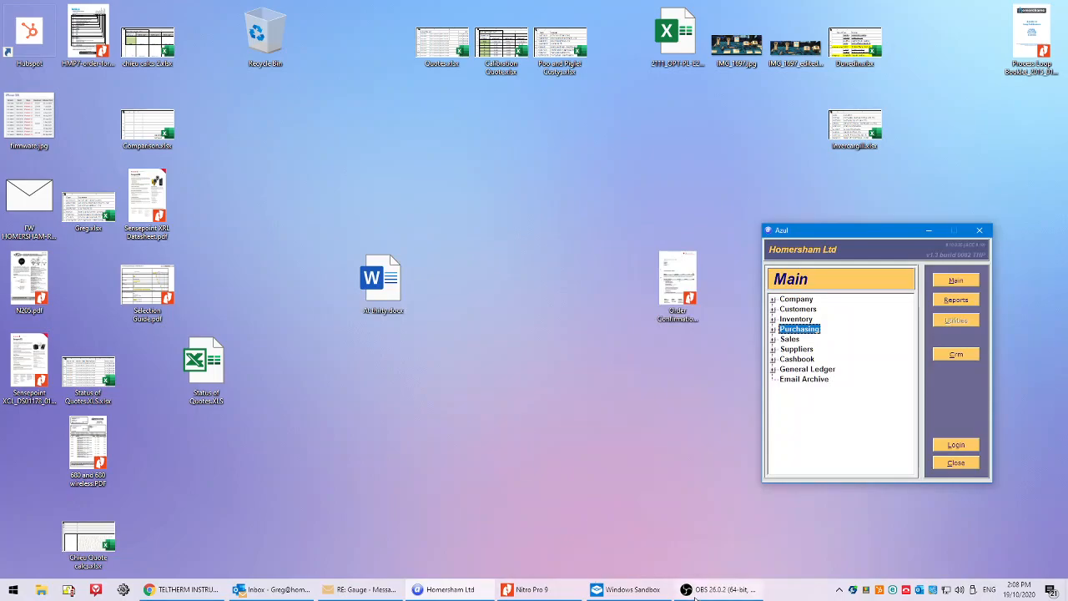
Bring up Windows Sandbox showing Edge on the Delta OHM HD35AP-S download page.
click(628, 589)
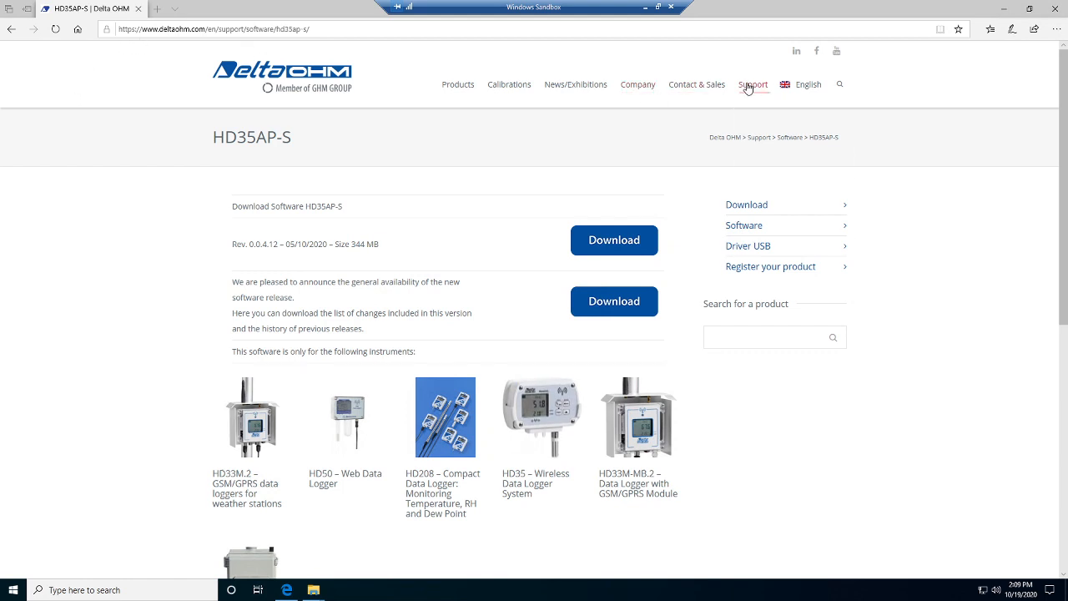
Open the downloaded HD35AP-S-software zip from Edge's downloads list in File Explorer.
mouse_move(747, 86)
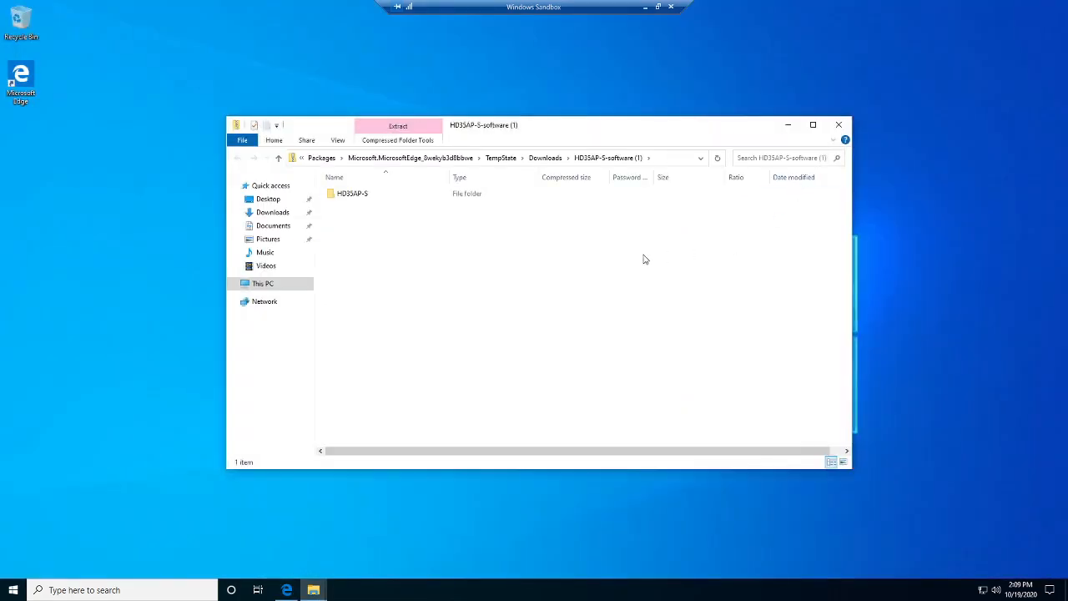
Extract all 1,728 items of the HD35AP-S-software archive into the HD35AP-S-software (1) folder.
double_click(340, 199)
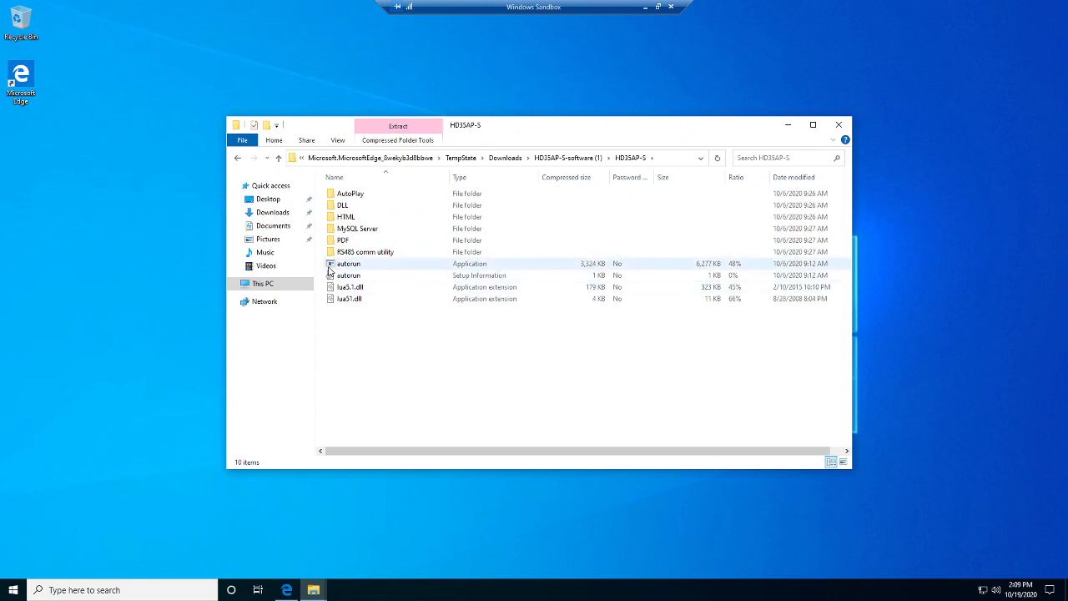
double_click(341, 265)
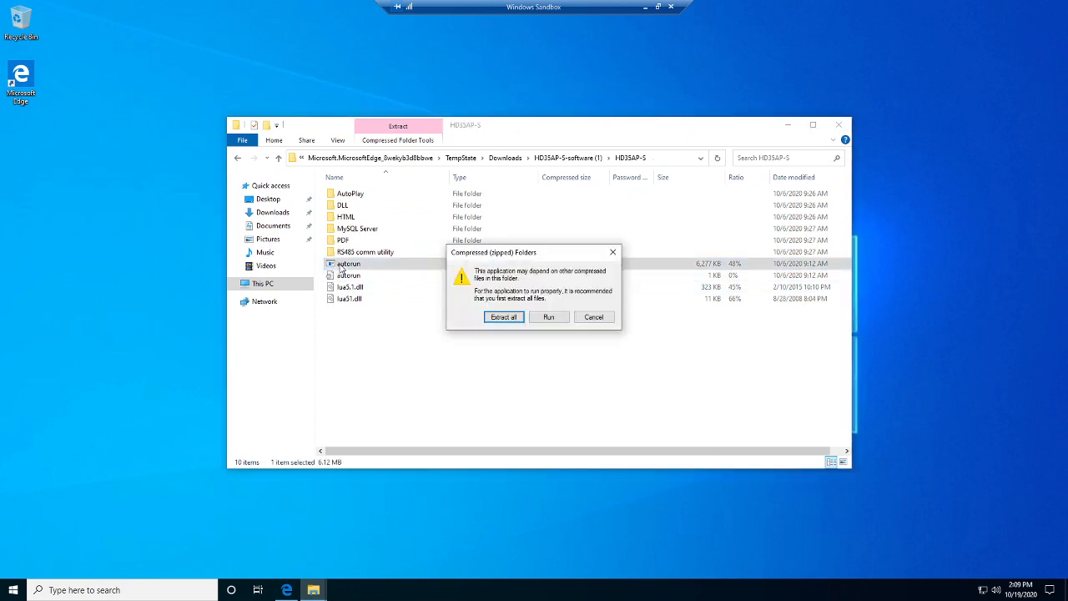
click(502, 318)
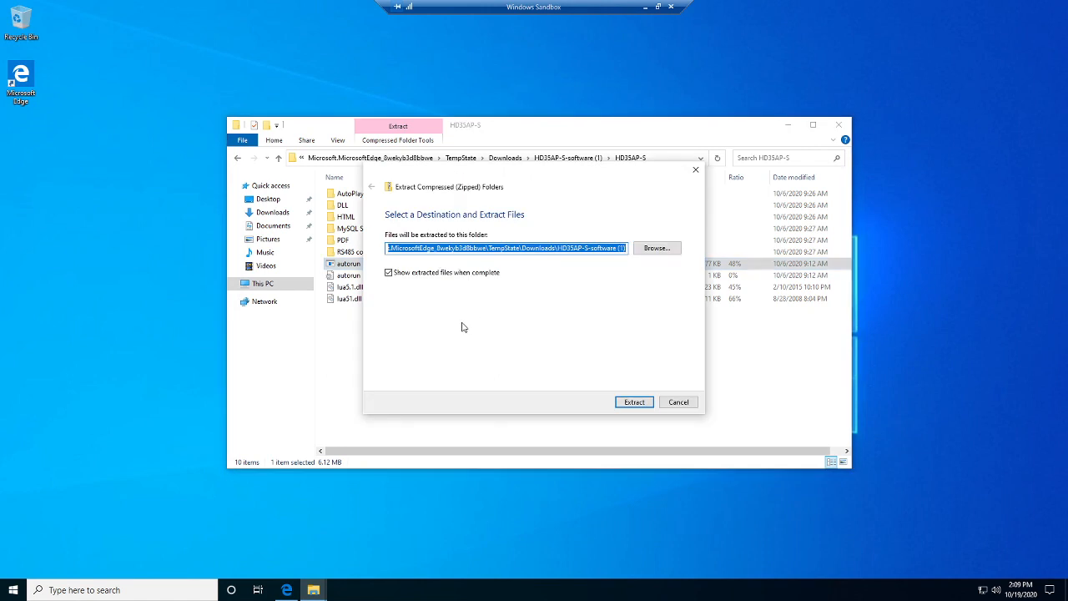
click(629, 403)
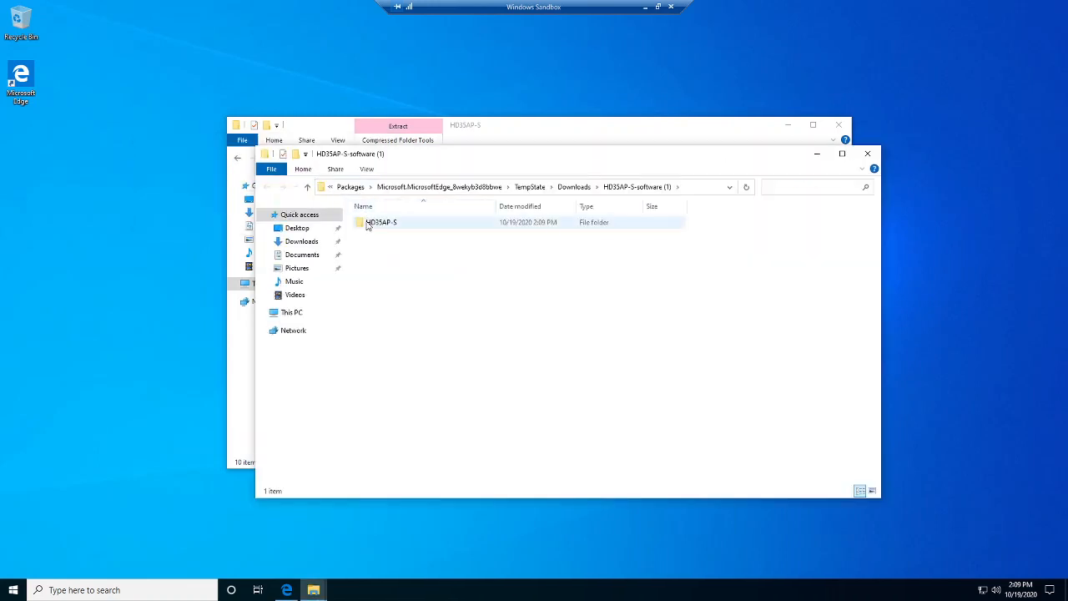
Launch autorun from the extracted HD35AP-S folder, allowing it past SmartScreen with Run anyway.
double_click(376, 225)
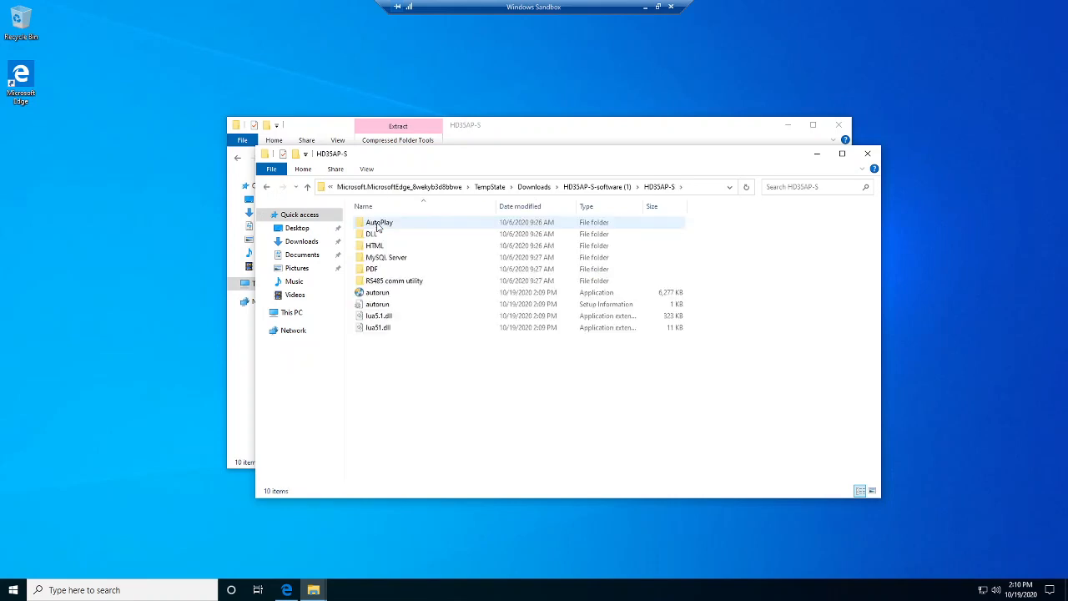
click(373, 293)
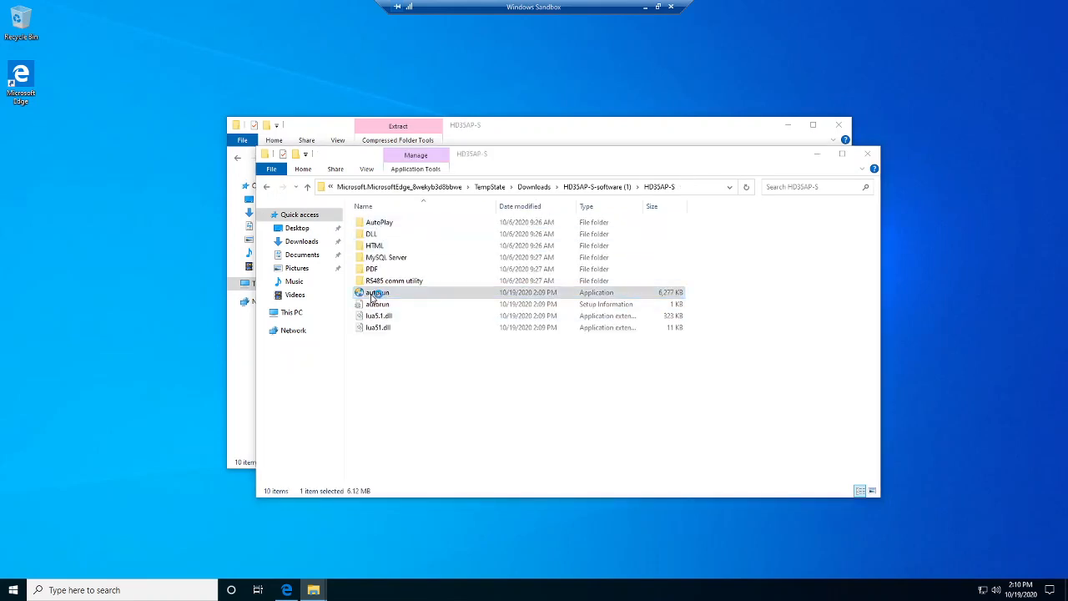
double_click(373, 298)
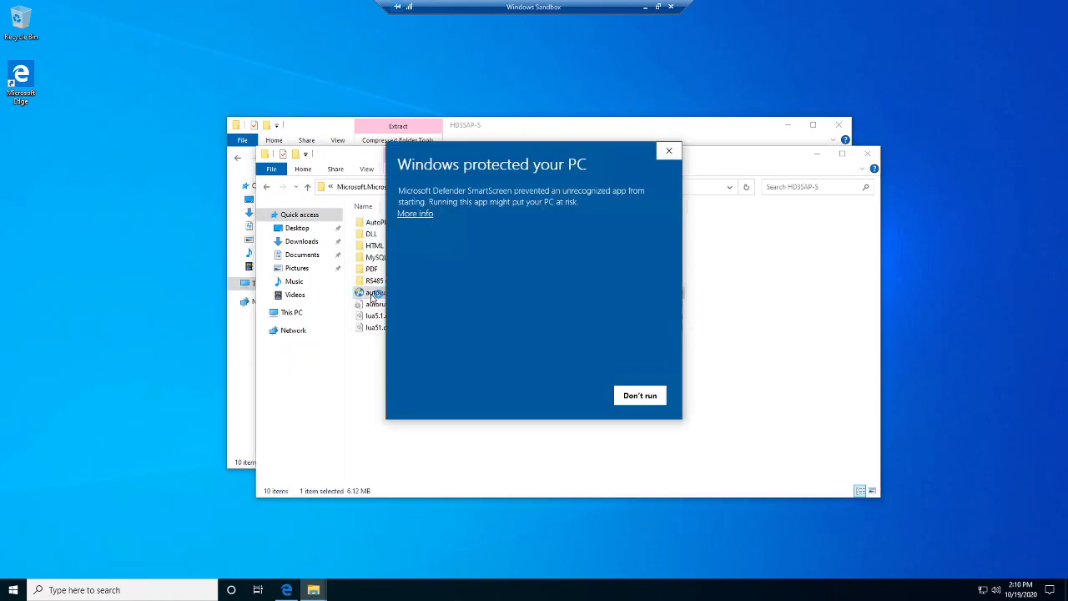
click(409, 214)
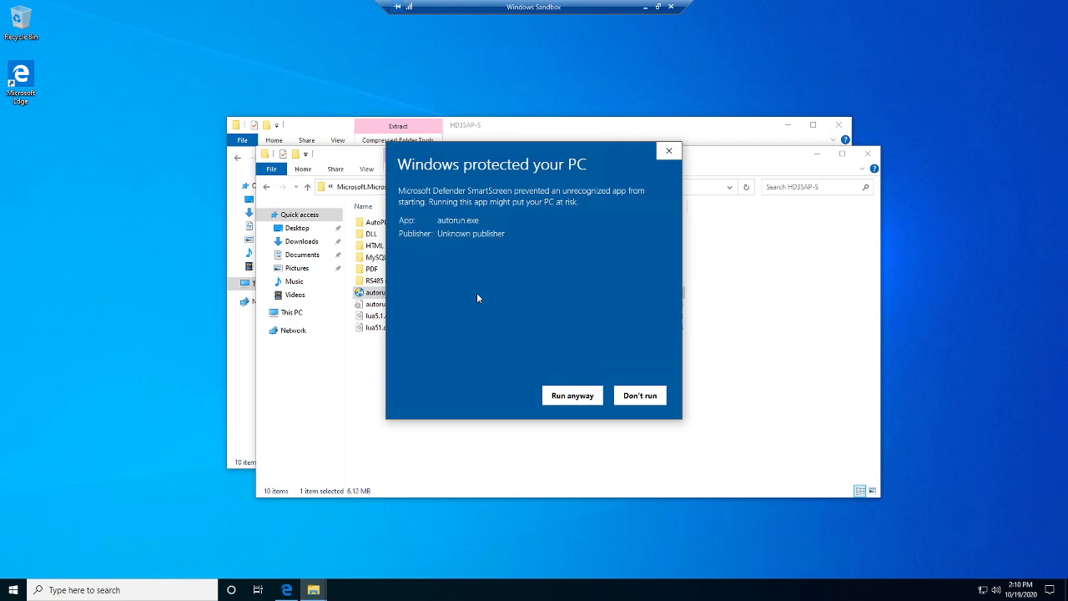
click(571, 397)
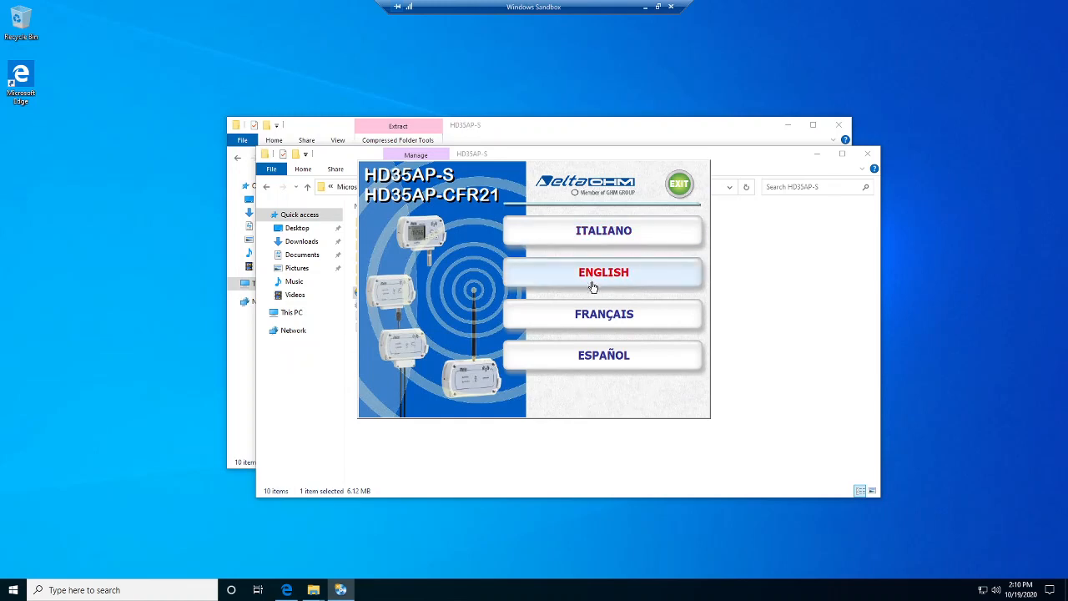
Pick ENGLISH in the launcher and choose INSTALL HD35AP-S.
click(592, 281)
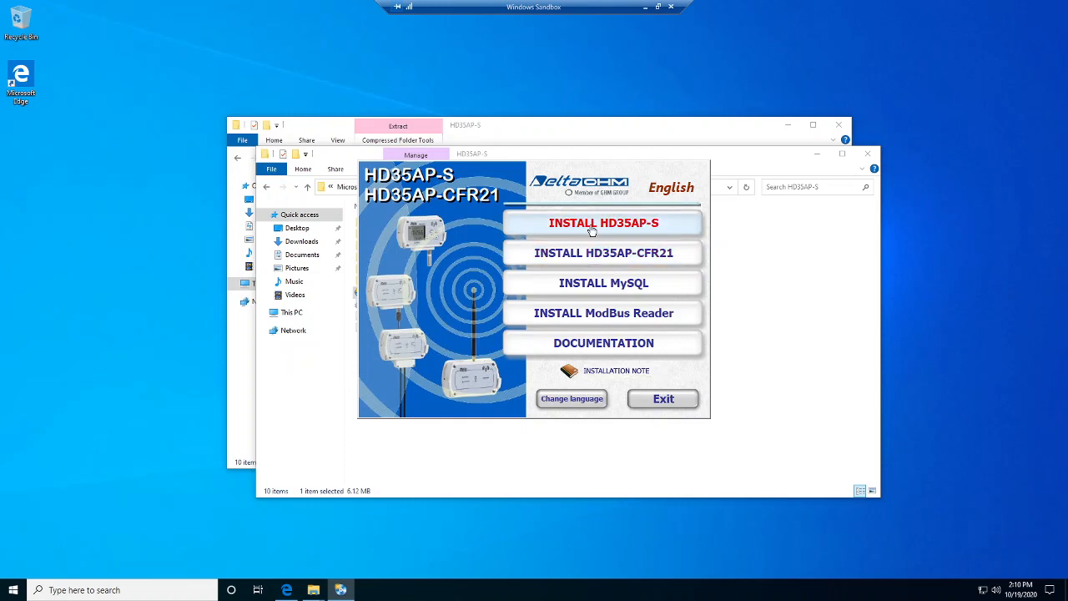
click(590, 227)
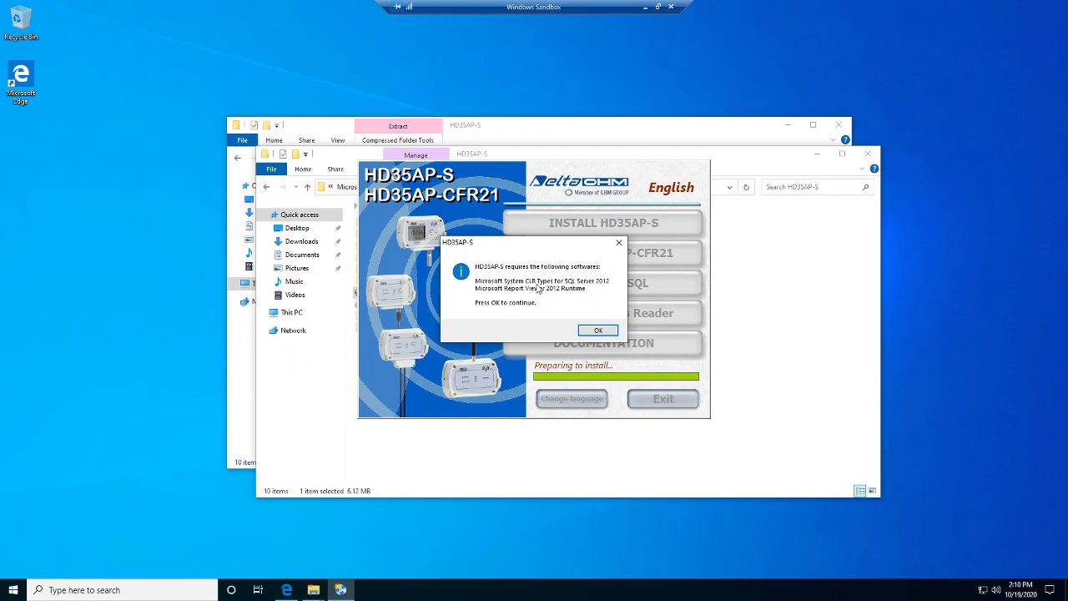
Acknowledge the components notice, accept the license and install System CLR Types for SQL Server 2012.
click(598, 331)
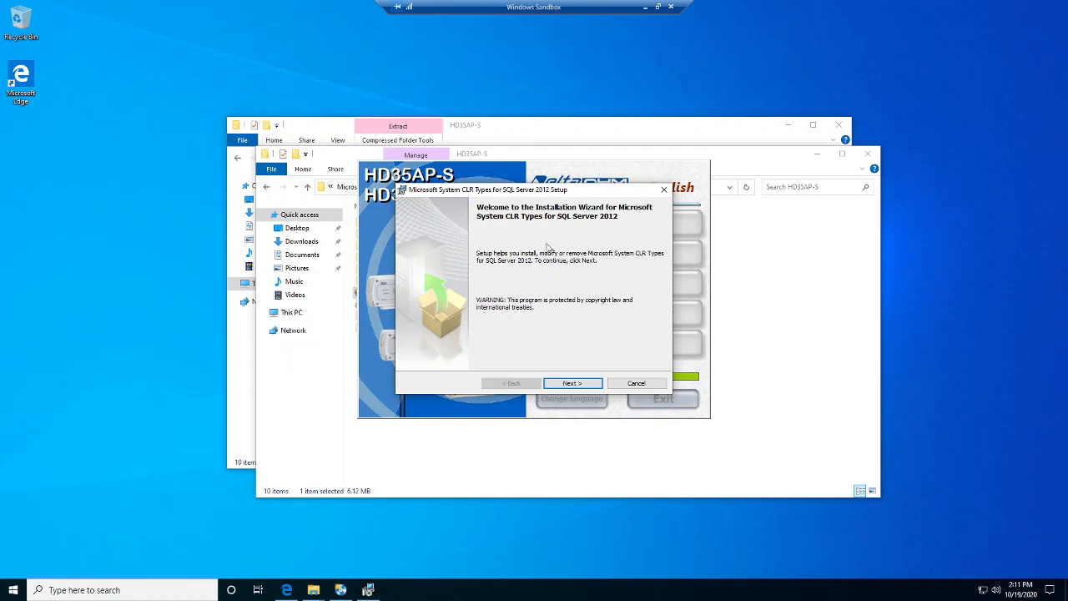
click(562, 383)
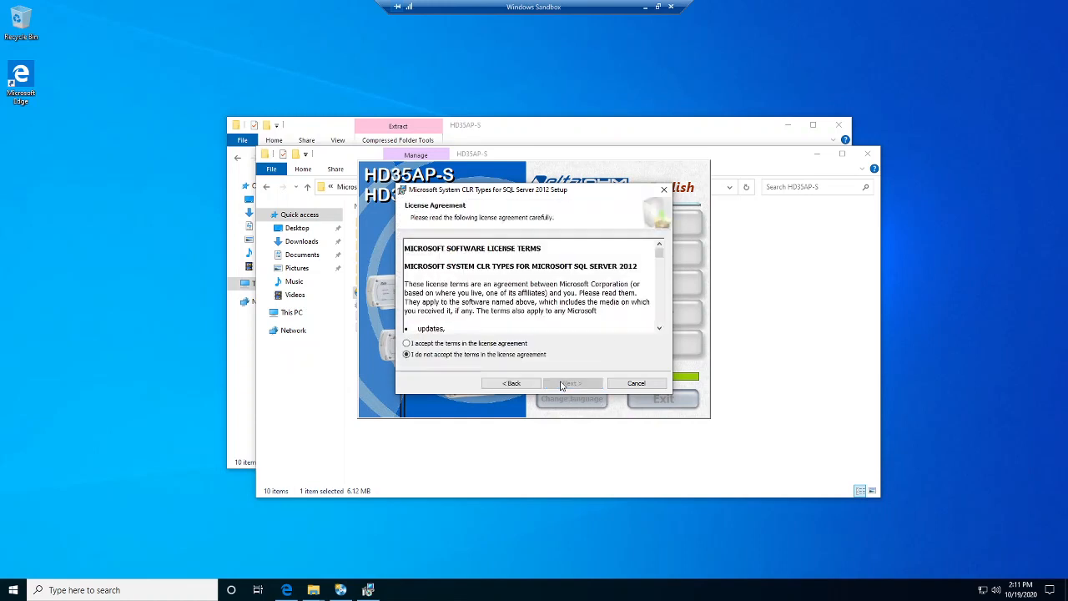
click(408, 344)
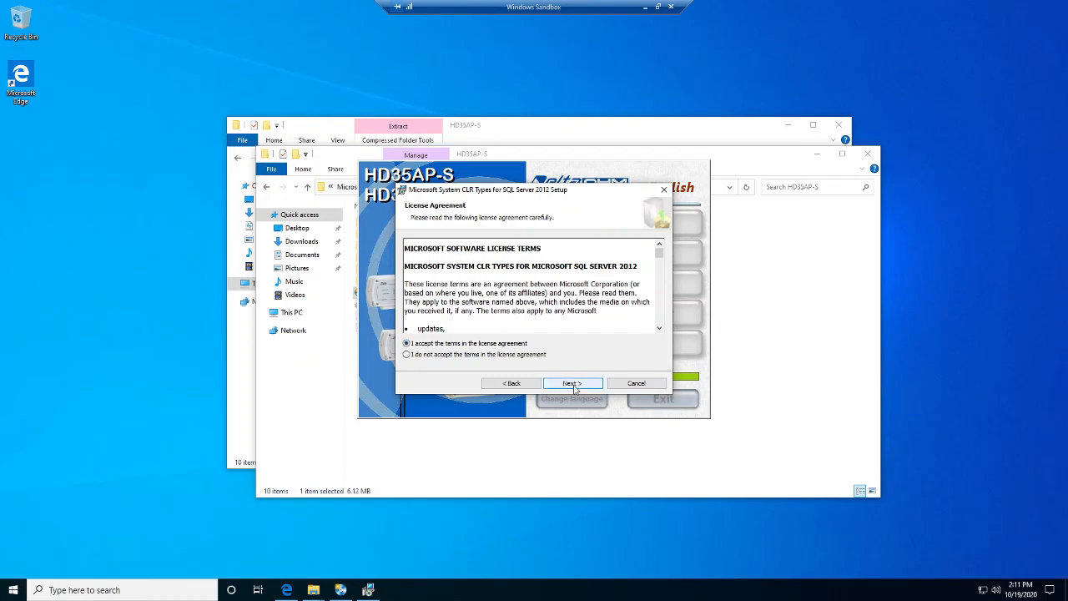
click(573, 384)
click(573, 384)
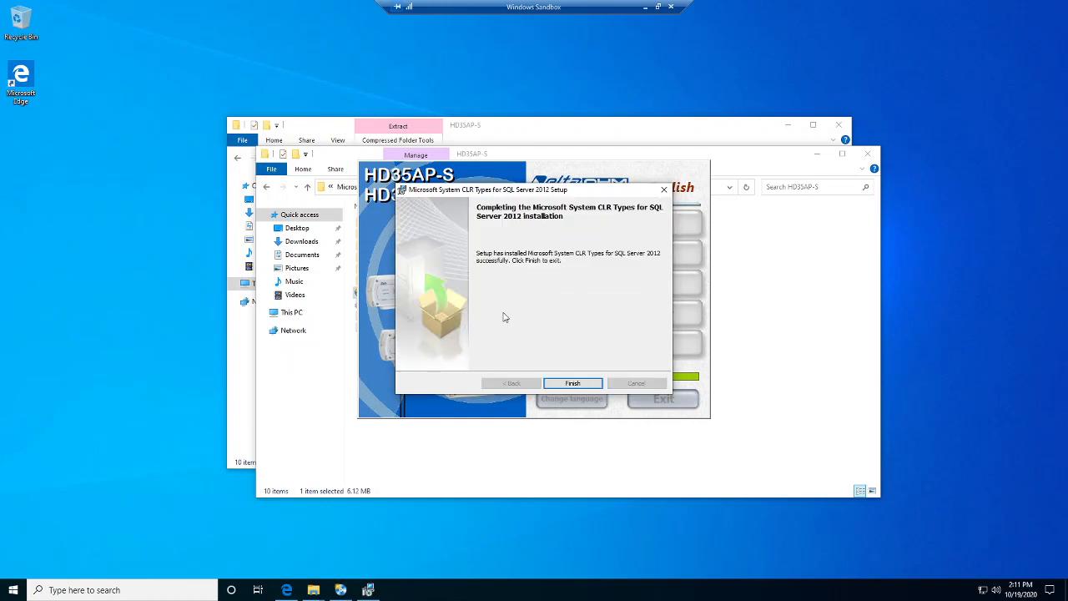
click(565, 384)
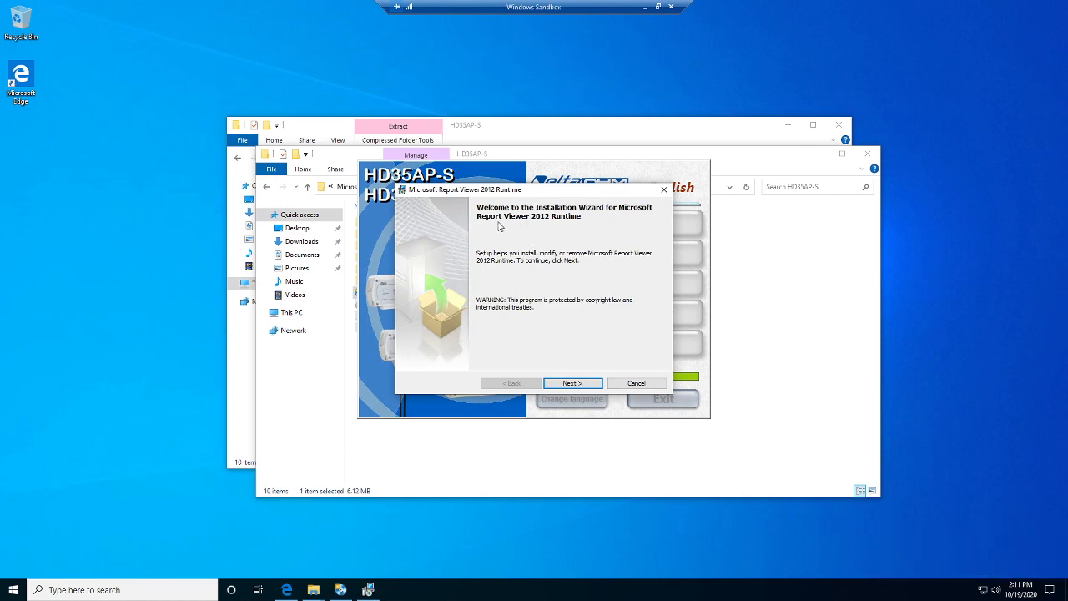
Accept the Report Viewer license, enter placeholder name and company, and start installing.
click(580, 382)
click(408, 343)
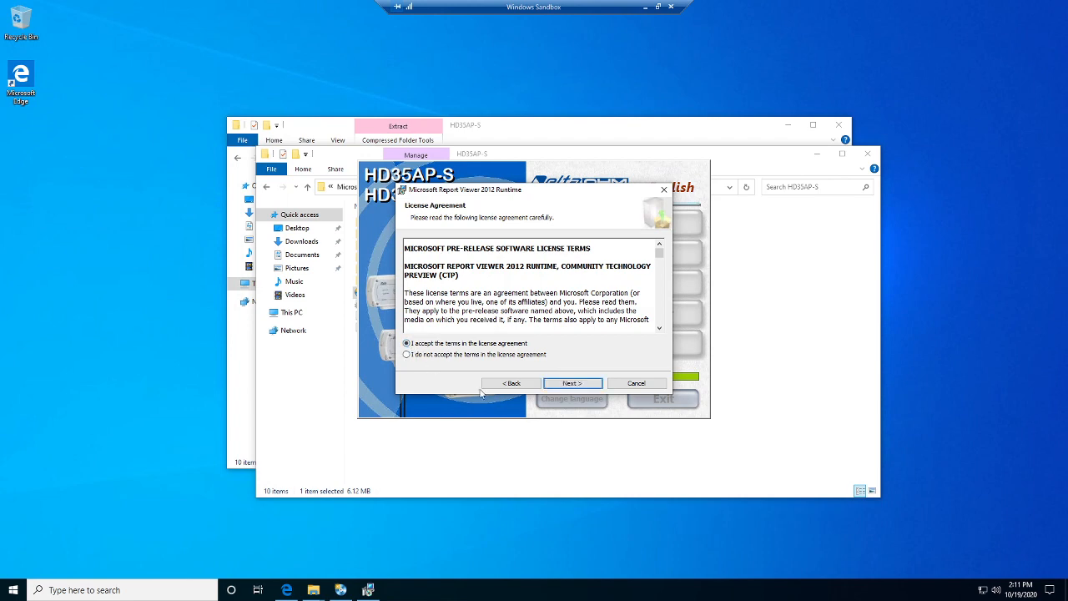
click(571, 384)
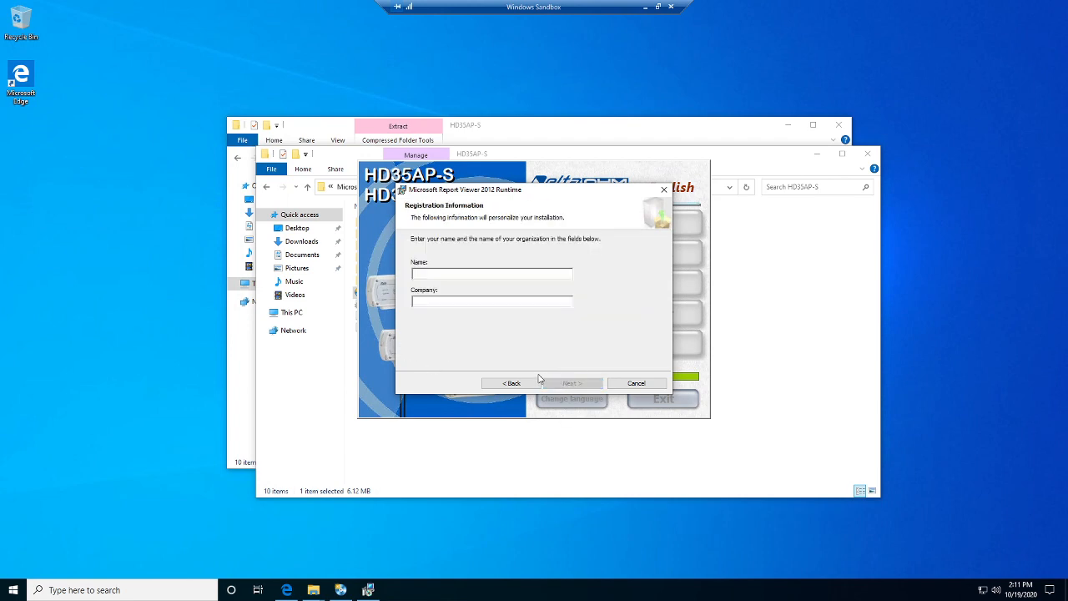
text(j;as;f;slafh)
click(434, 299)
text(kldjskl;sdlg)
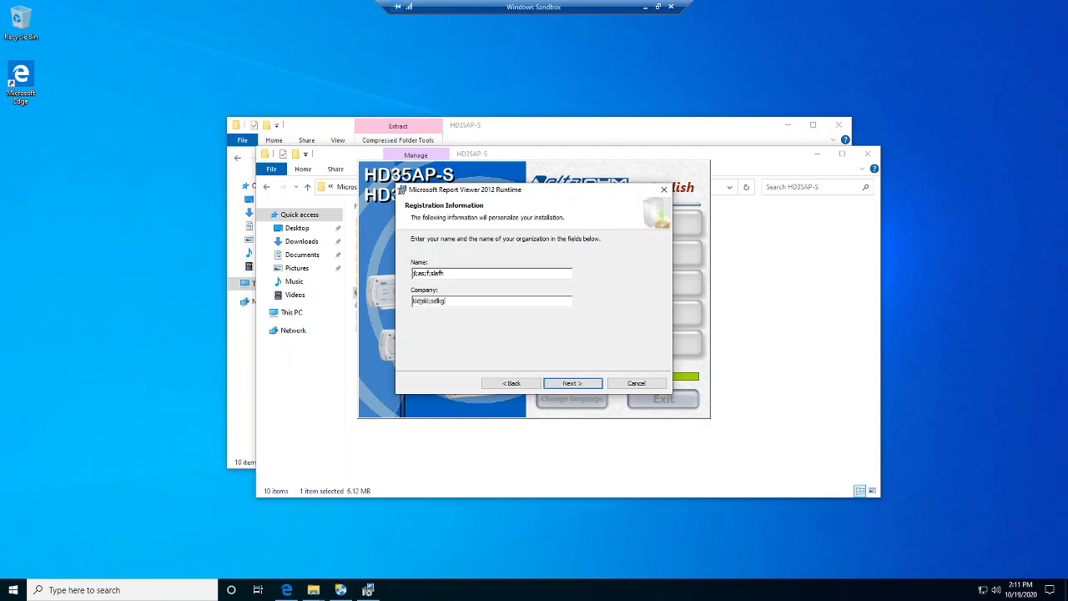
click(573, 383)
click(572, 384)
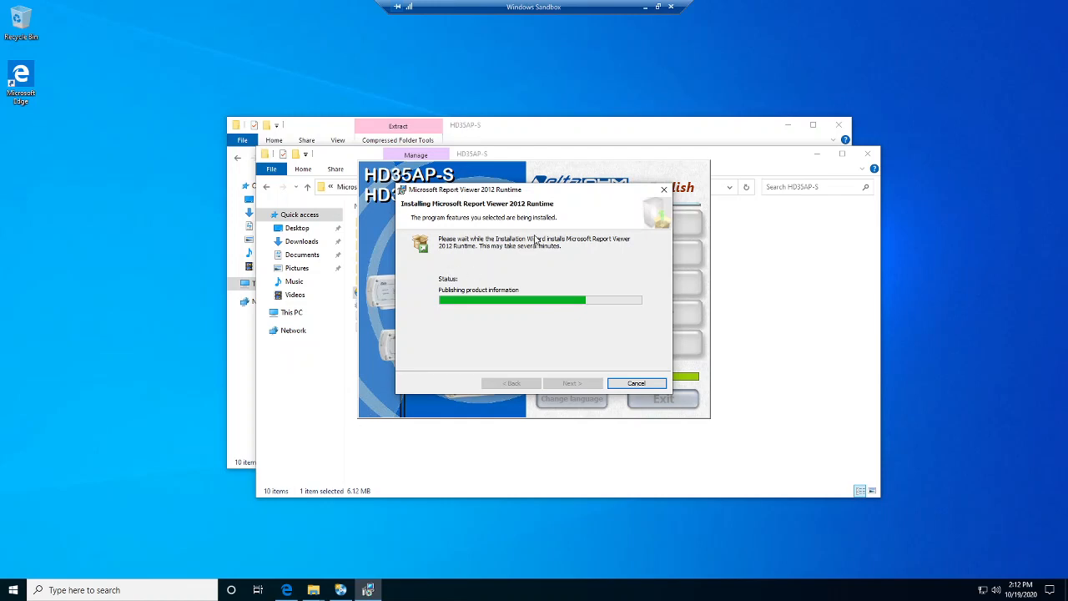
Reposition the installer window and finish the completed Report Viewer 2012 Runtime setup.
drag(566, 193, 582, 84)
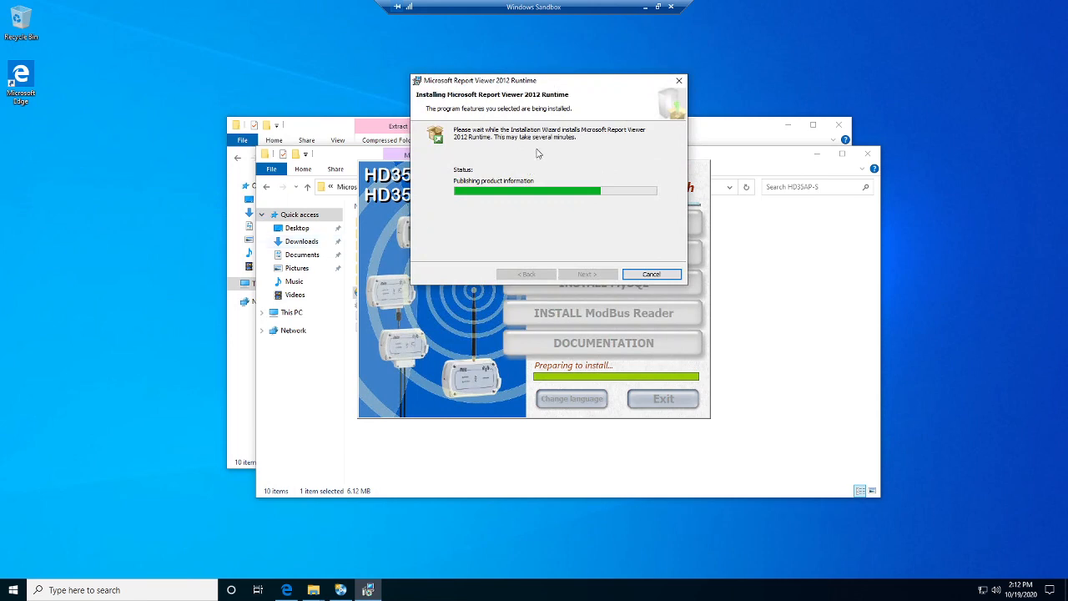
drag(594, 92, 406, 163)
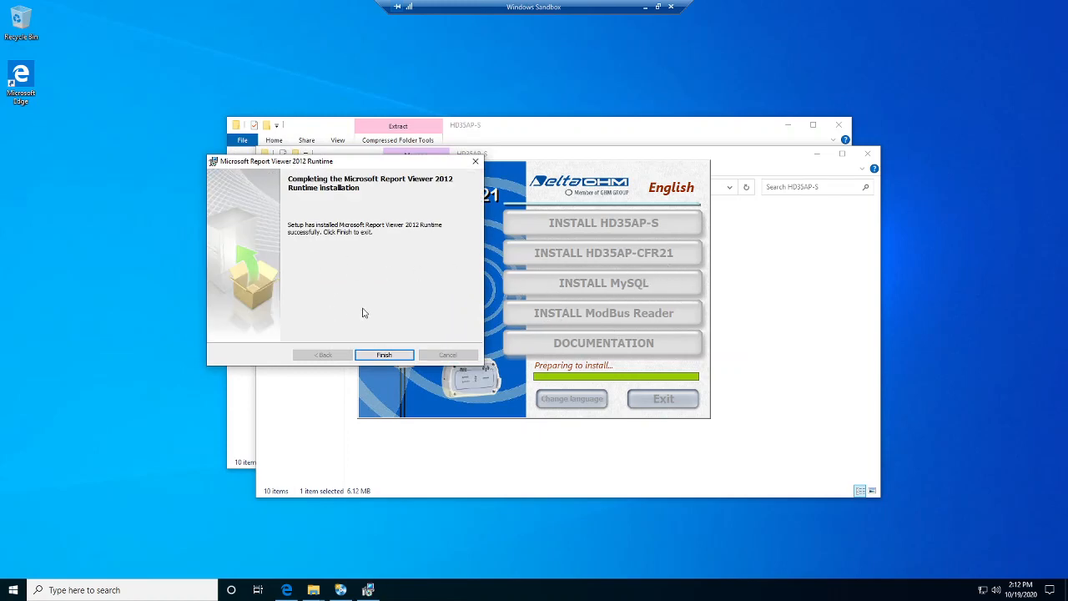
click(382, 356)
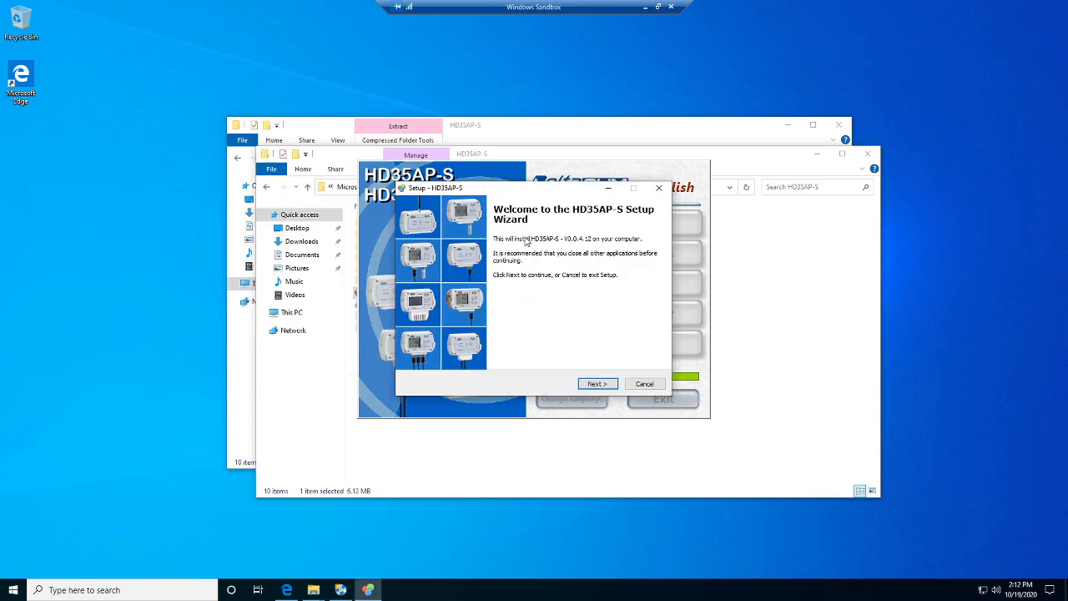
Install HD35AP-S to the default folder with a Quick Launch icon, accepting the licence agreement.
click(597, 383)
click(423, 350)
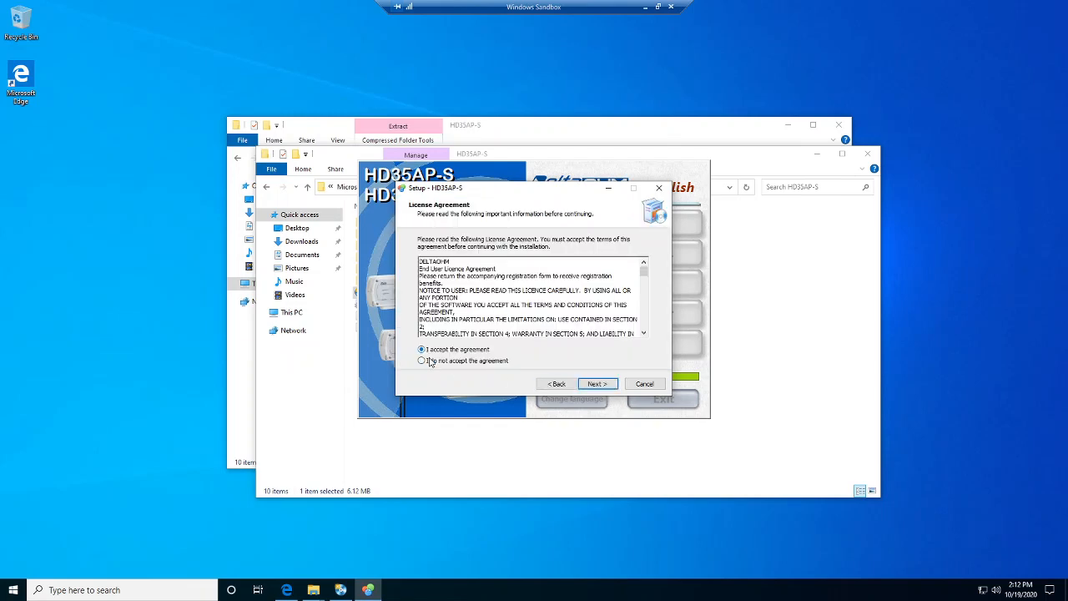
click(598, 385)
click(610, 387)
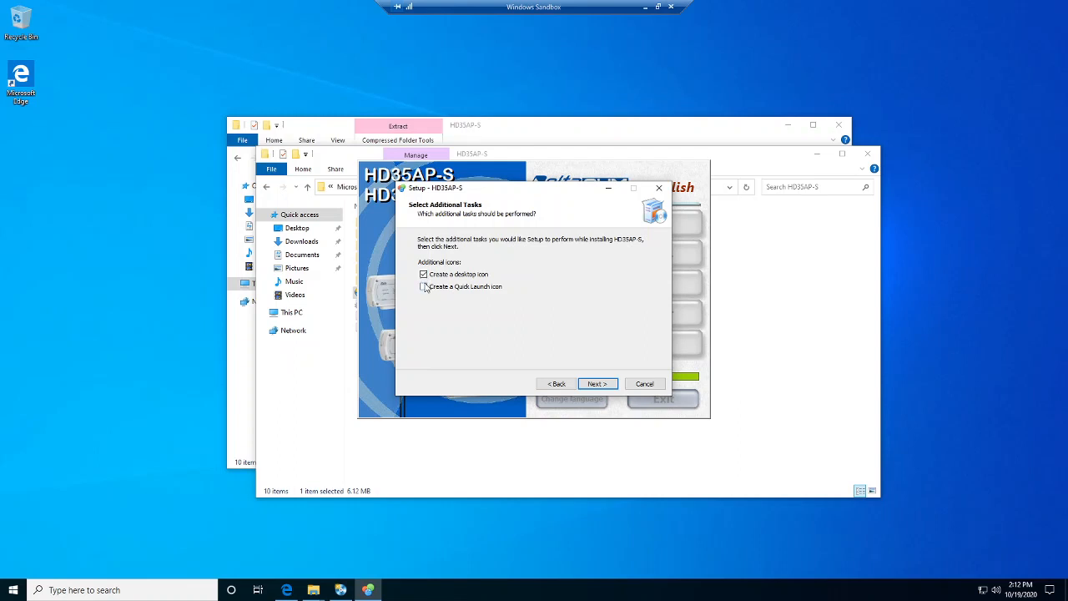
click(423, 286)
click(602, 386)
click(598, 385)
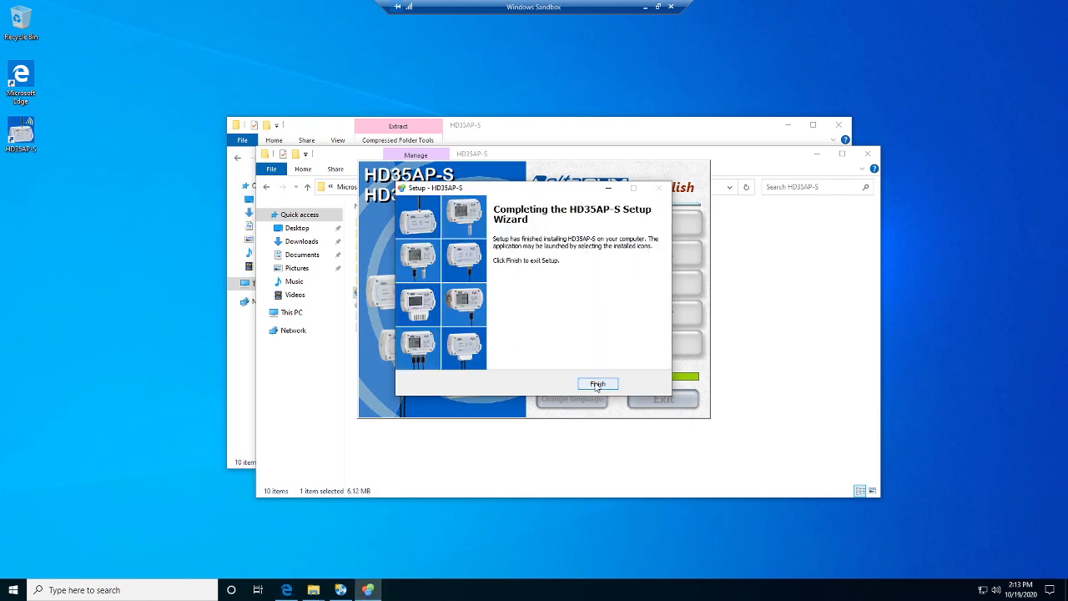
click(598, 385)
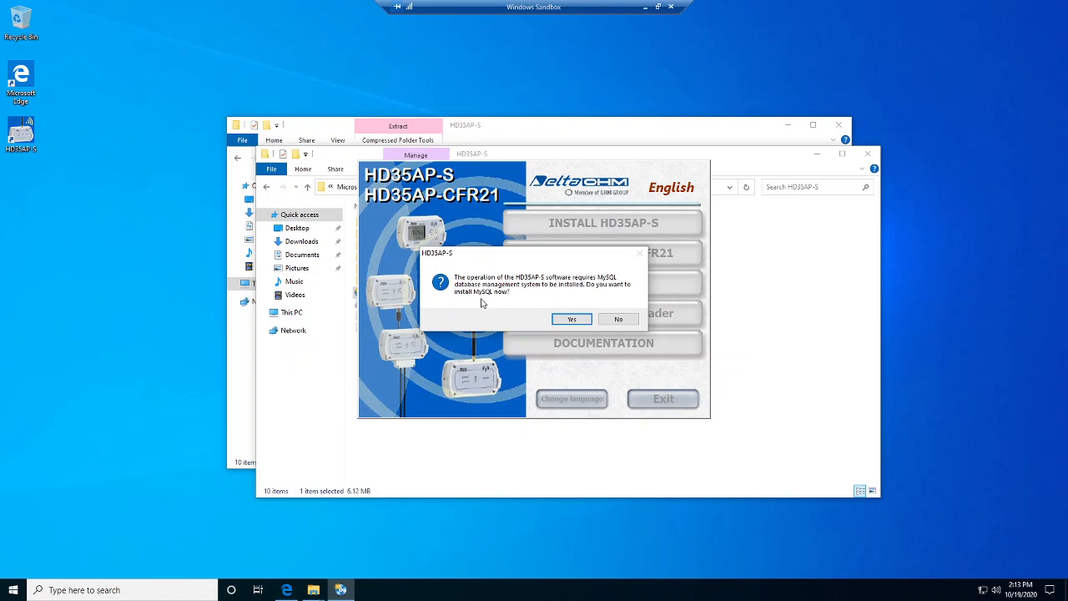
Answer Yes to installing MySQL now and acknowledge the MySQL Server 5.5 Setup notice.
click(569, 323)
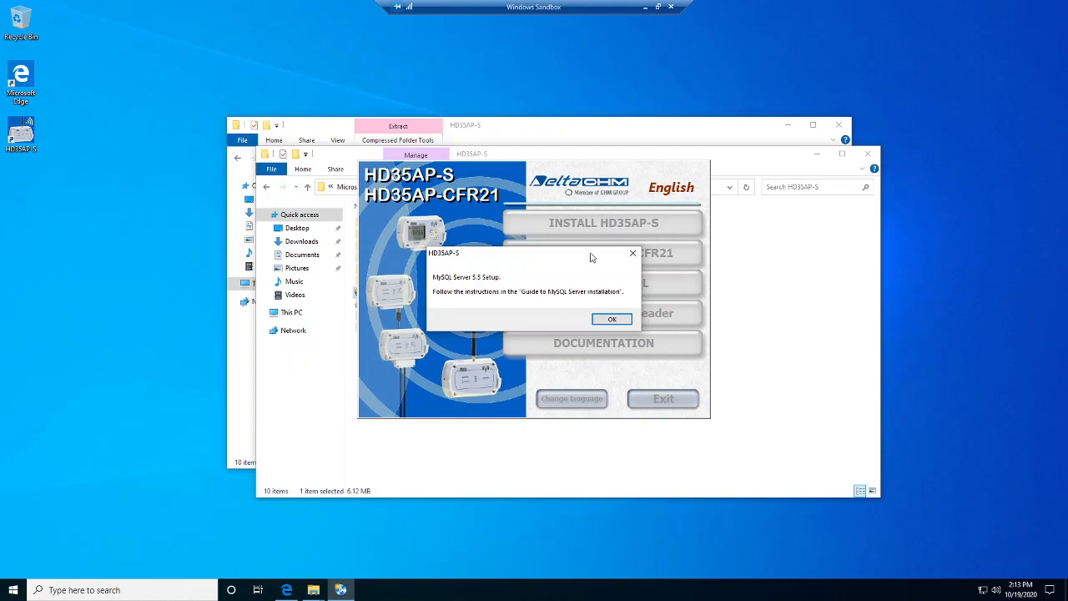
click(606, 320)
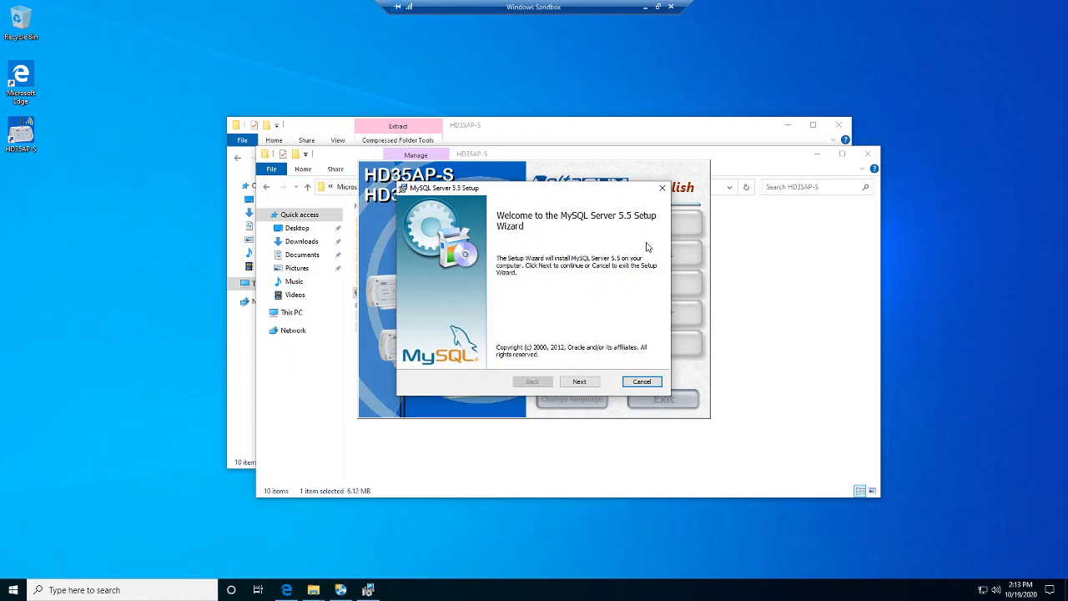
Accept the licence and run a Typical MySQL Server 5.5 install, closing the Enterprise popup.
click(579, 381)
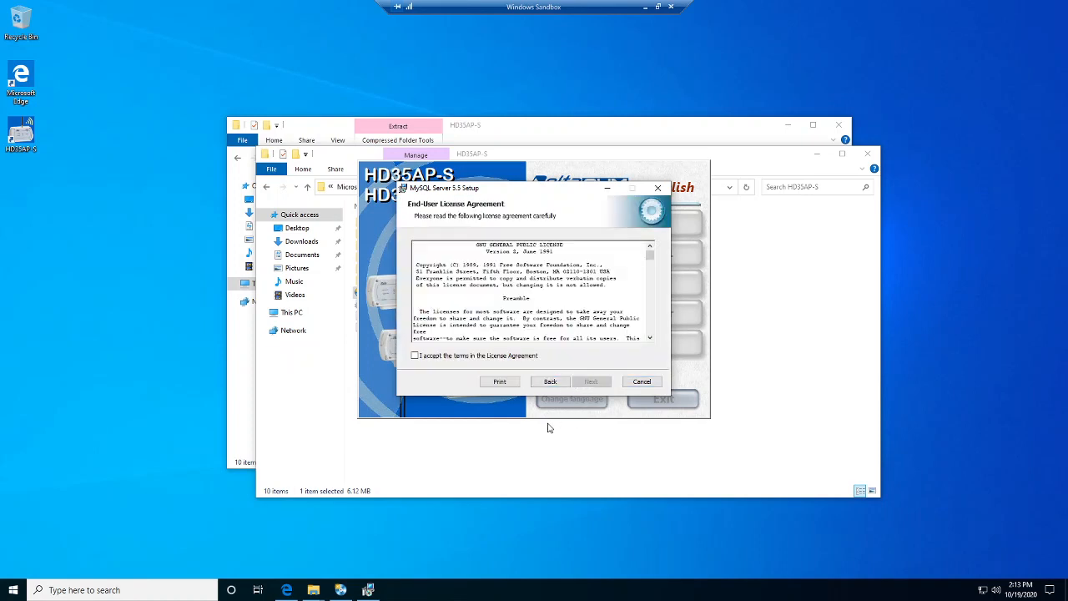
click(416, 356)
click(590, 382)
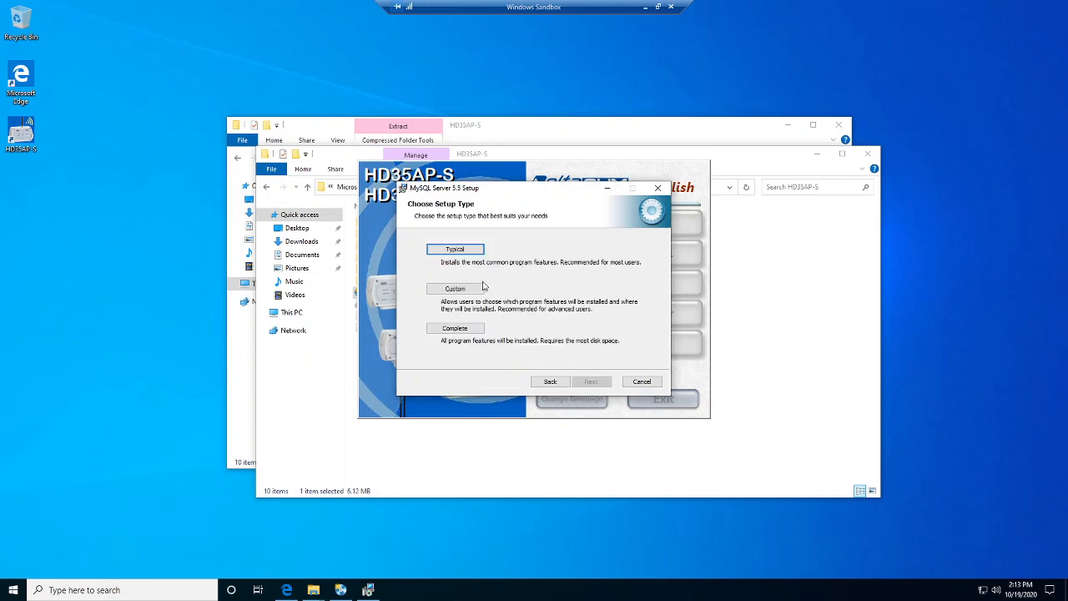
click(454, 251)
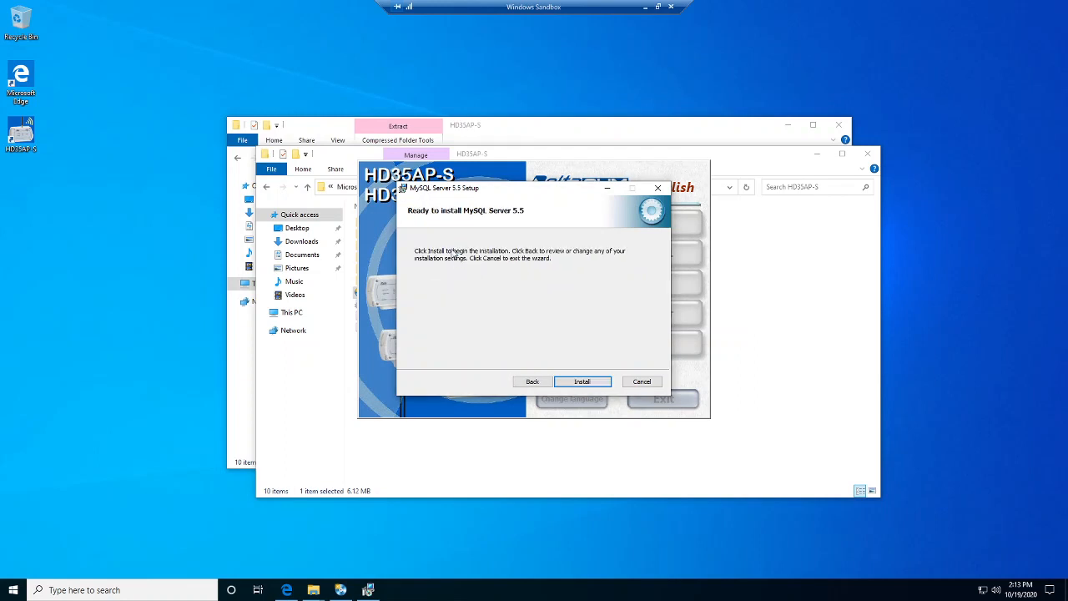
click(583, 385)
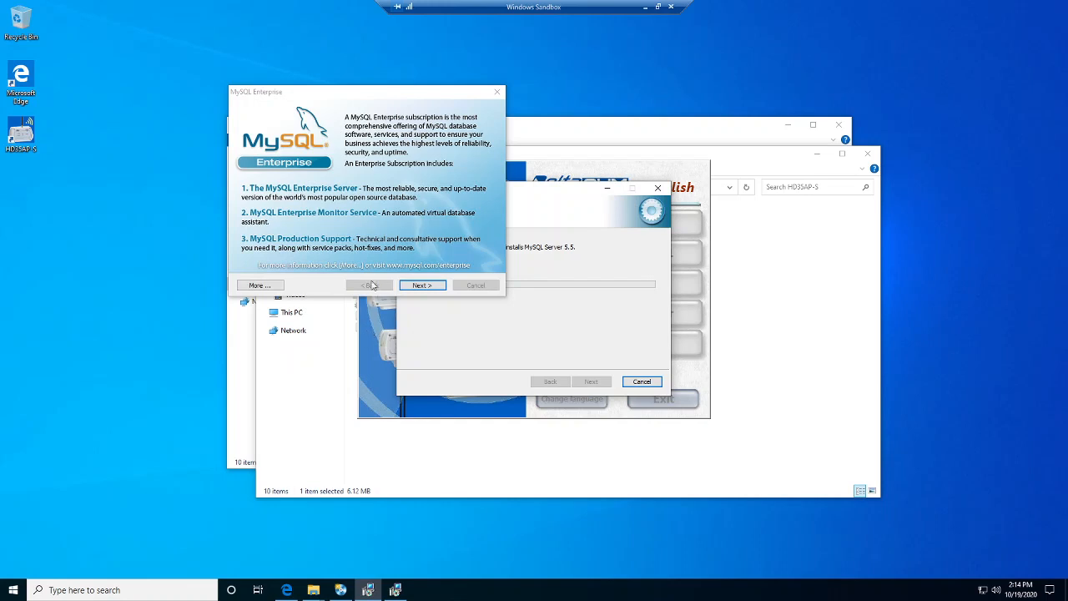
click(497, 93)
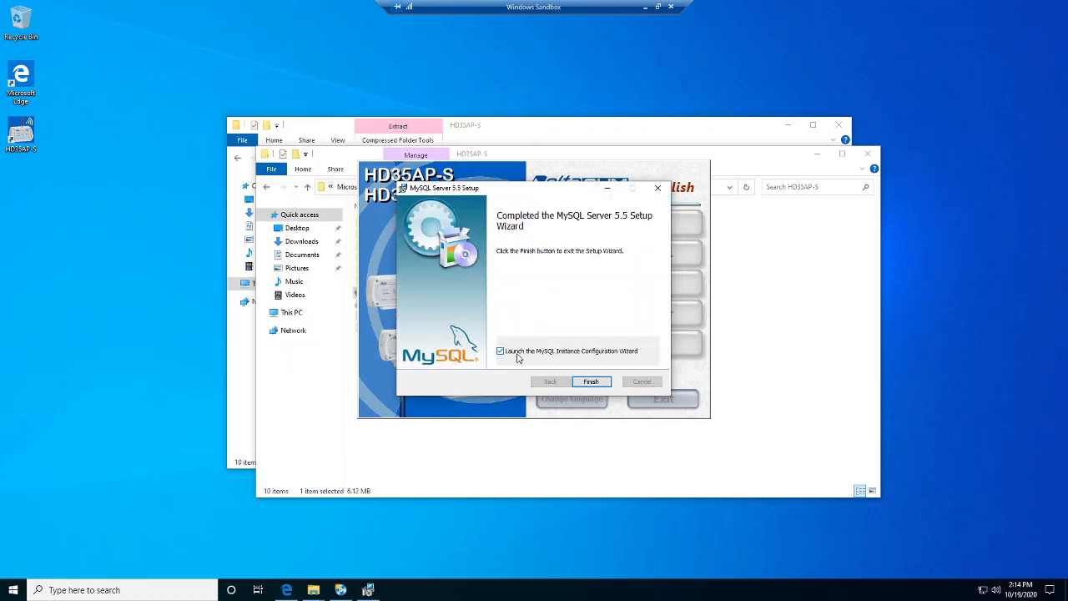
Finish the MySQL setup, acknowledge the backup notice and start the instance configuration wizard.
click(582, 381)
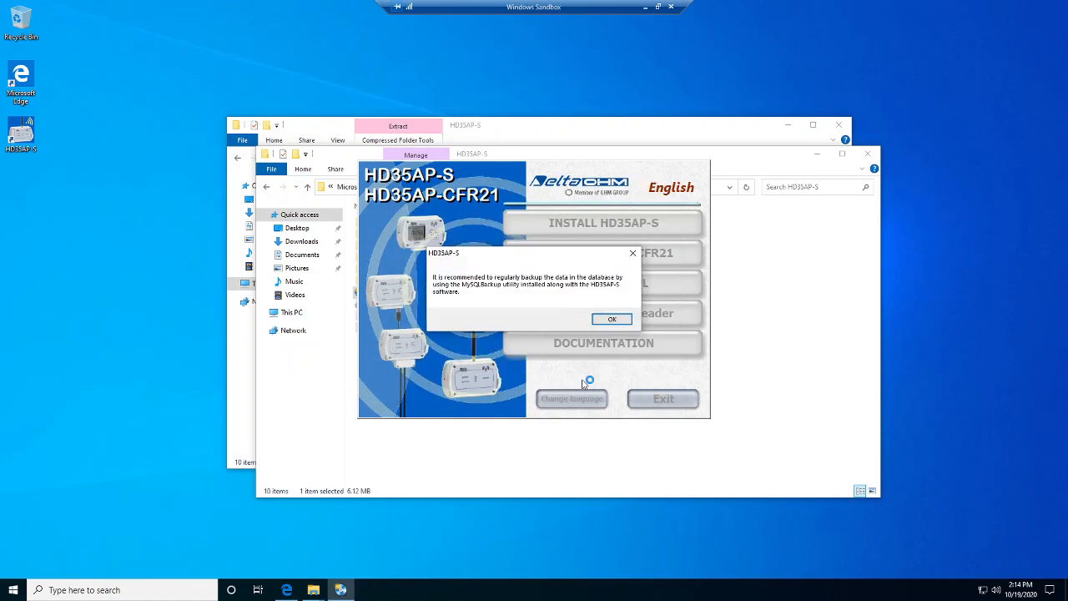
click(611, 318)
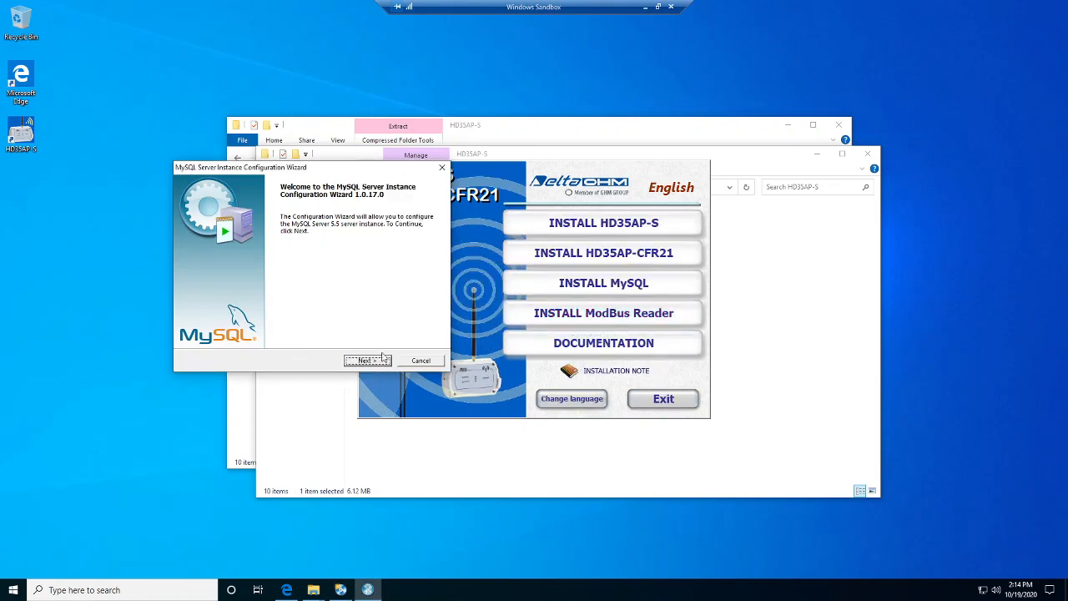
click(367, 360)
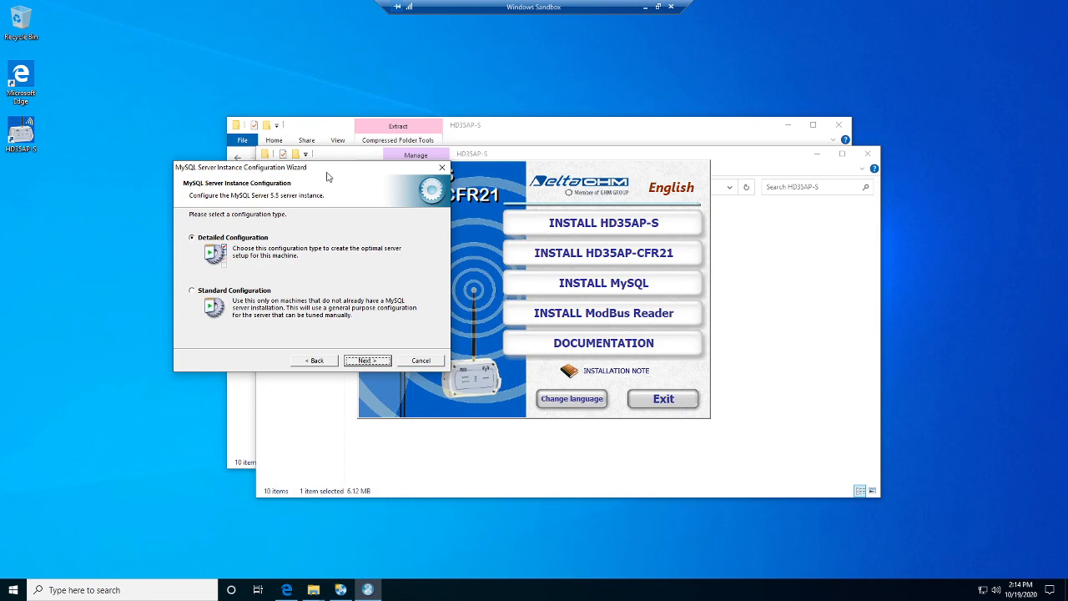
Keep Detailed Configuration, Developer Machine, Multifunctional Database, the default InnoDB location and DSS/OLAP.
drag(327, 176, 491, 157)
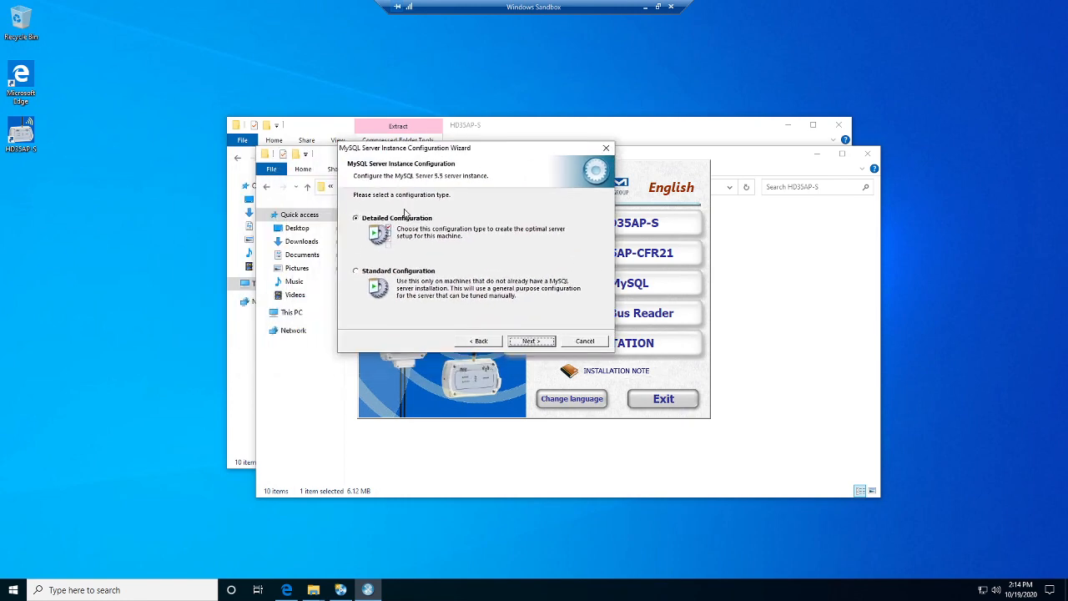
click(532, 344)
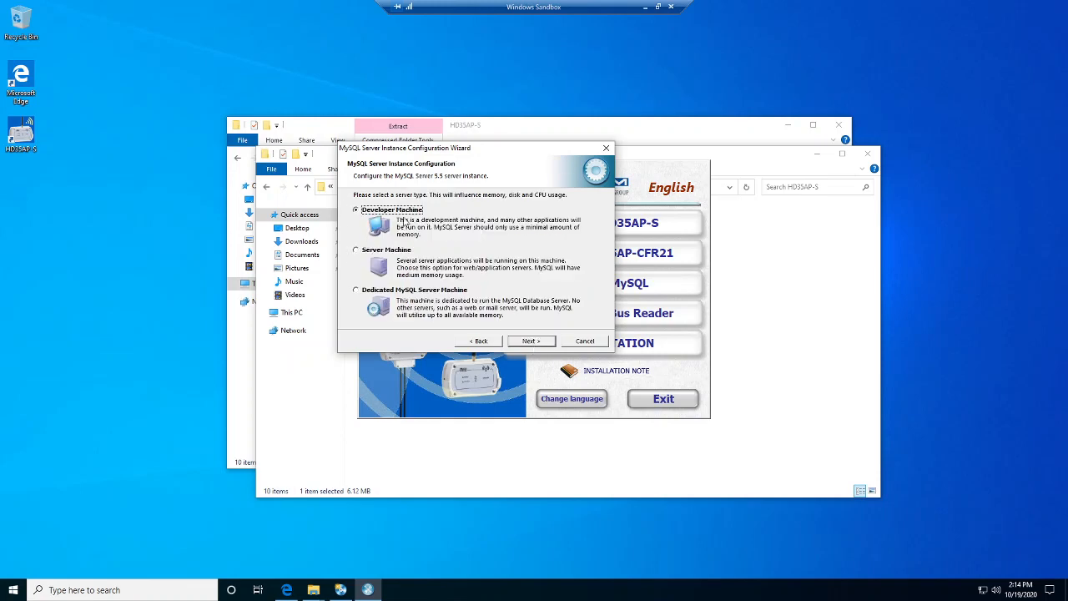
click(531, 342)
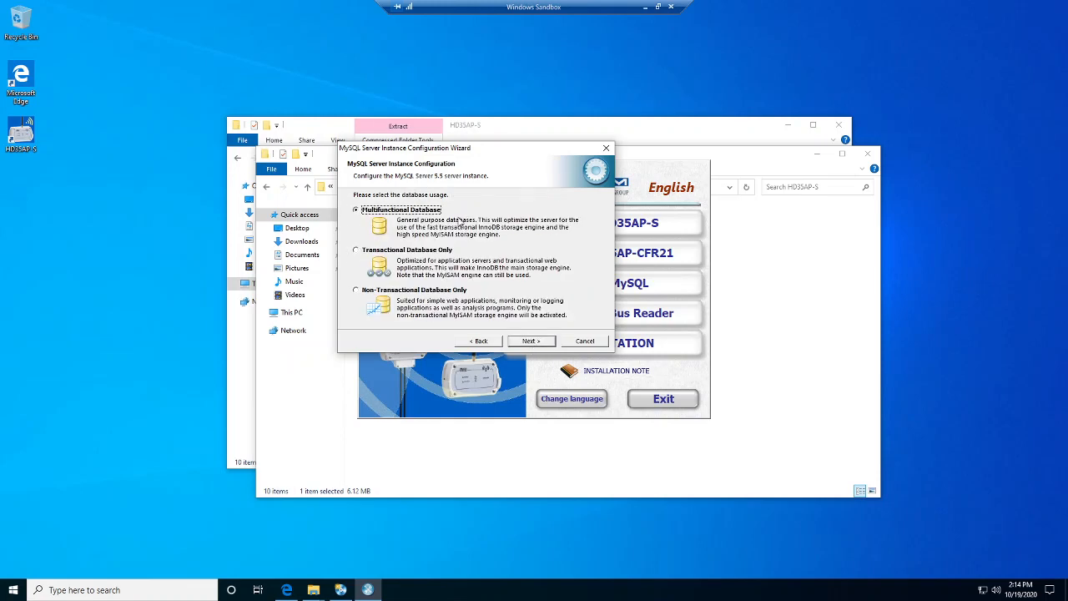
click(531, 342)
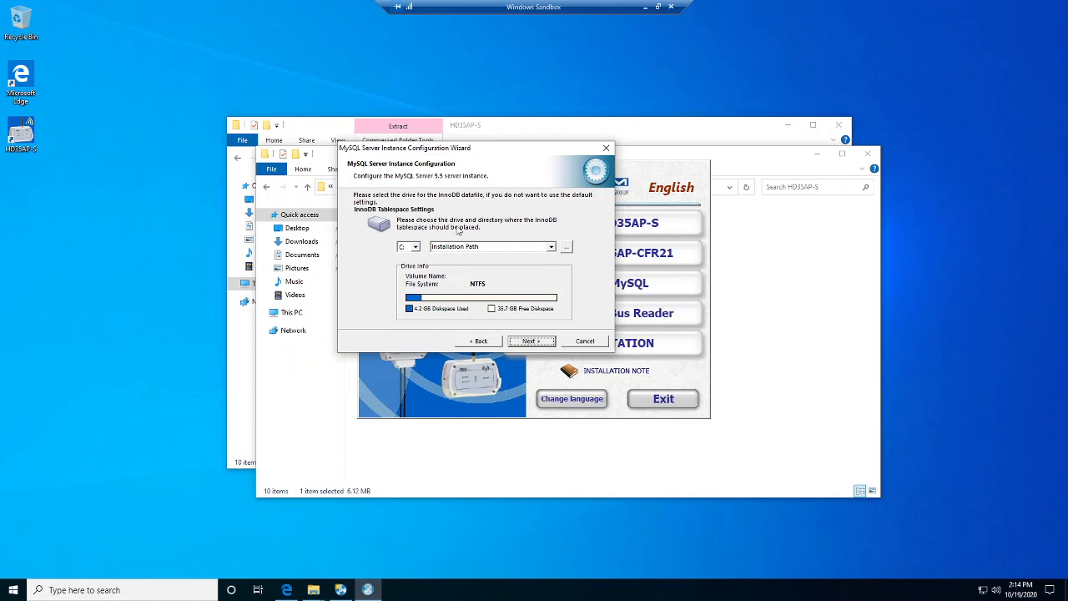
click(531, 341)
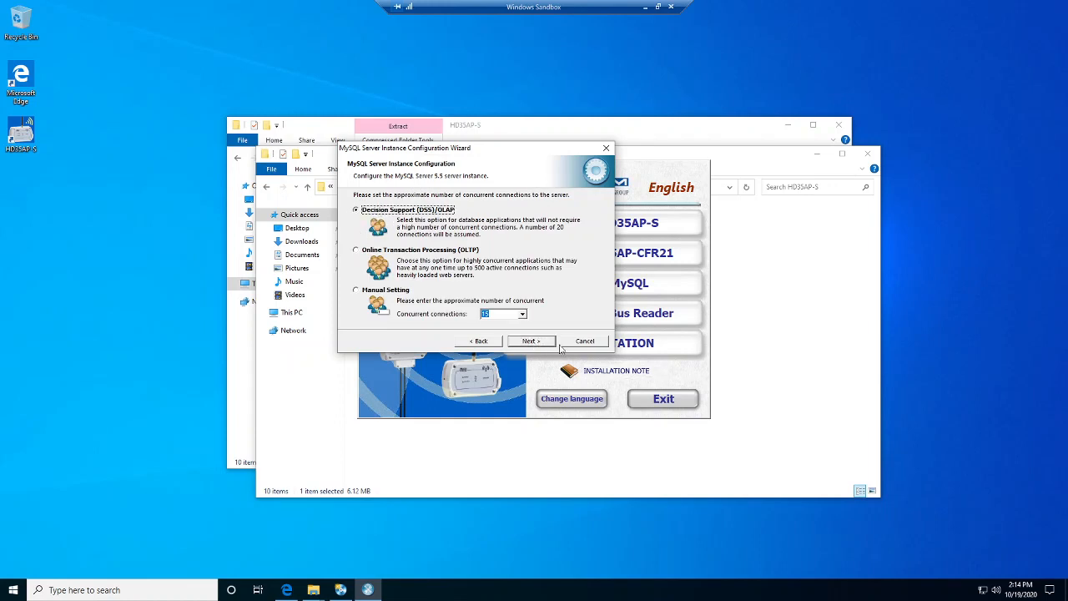
click(531, 342)
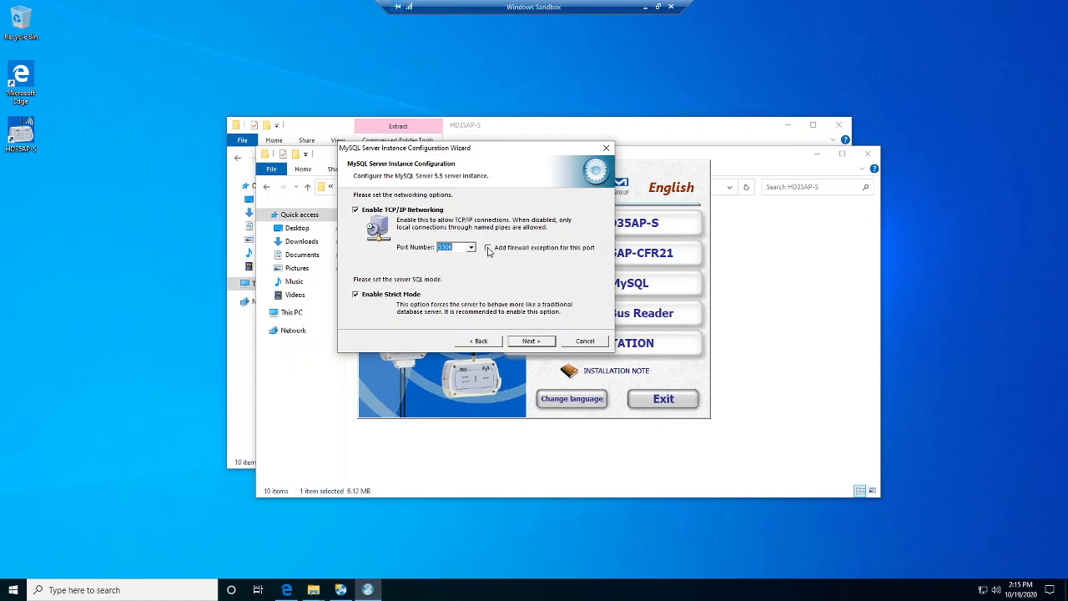
Add a firewall exception for port 3306, keep Standard Character Set, and add the bin directory to PATH.
click(488, 249)
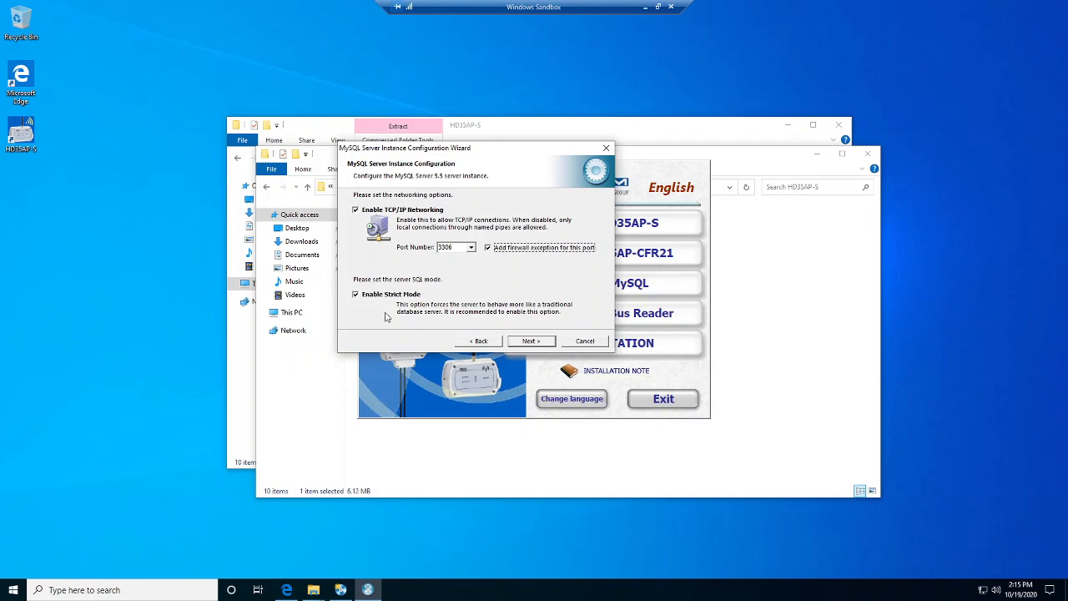
click(531, 341)
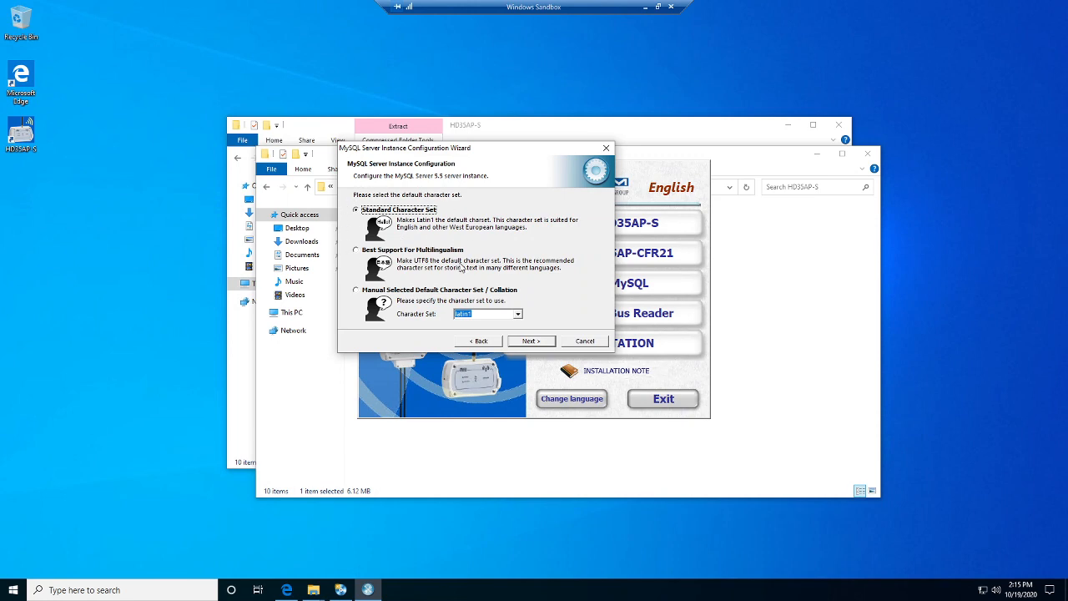
click(531, 341)
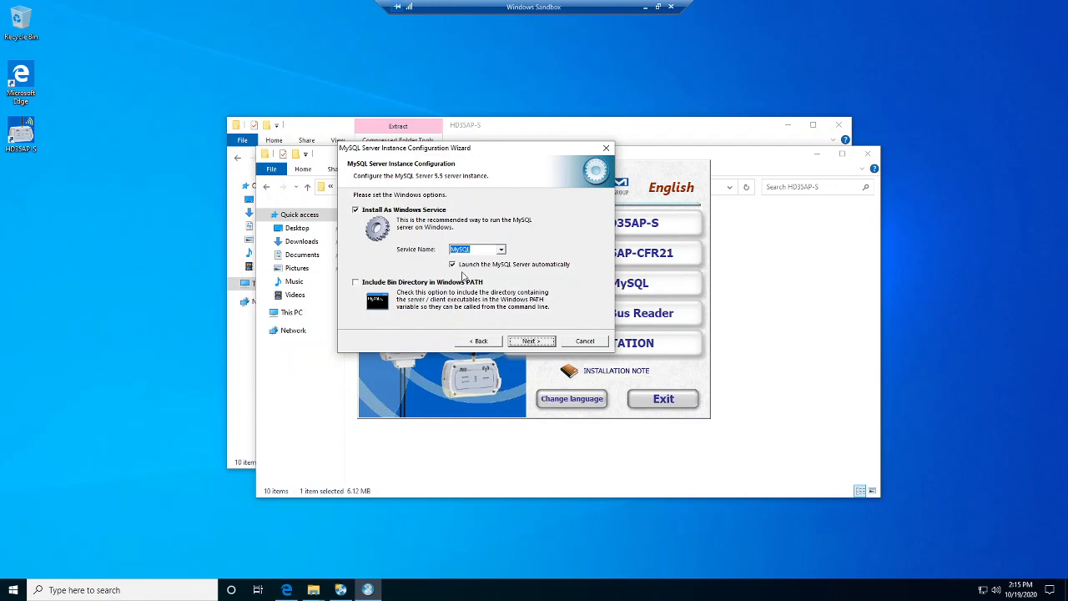
click(356, 284)
click(532, 341)
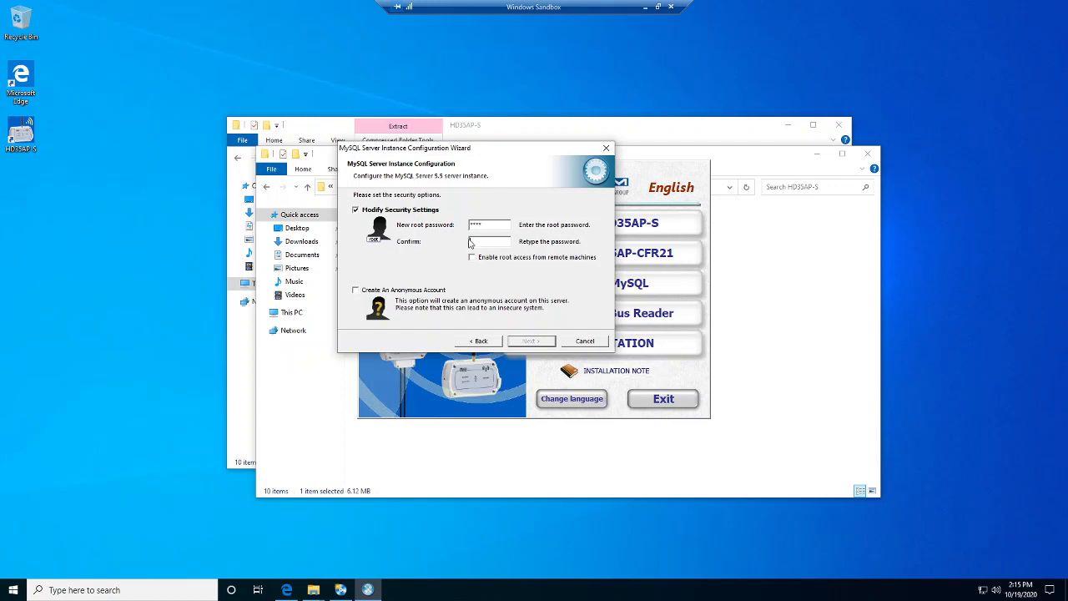
Confirm the root password and enable root access from remote machines.
click(470, 241)
text(****)
click(472, 258)
Execute the server configuration and close the finished wizard.
click(523, 343)
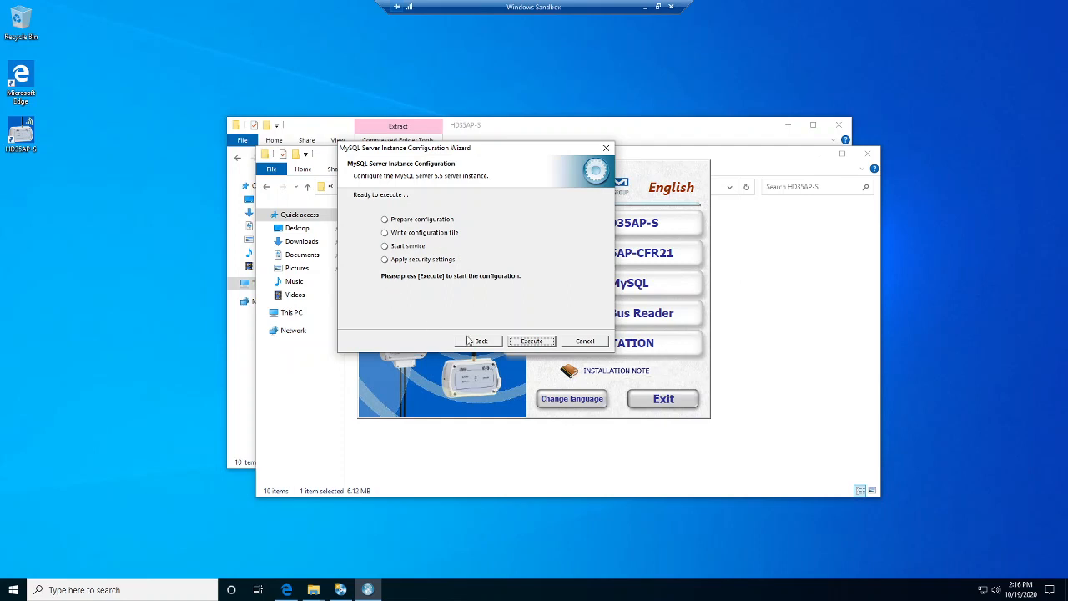
click(531, 341)
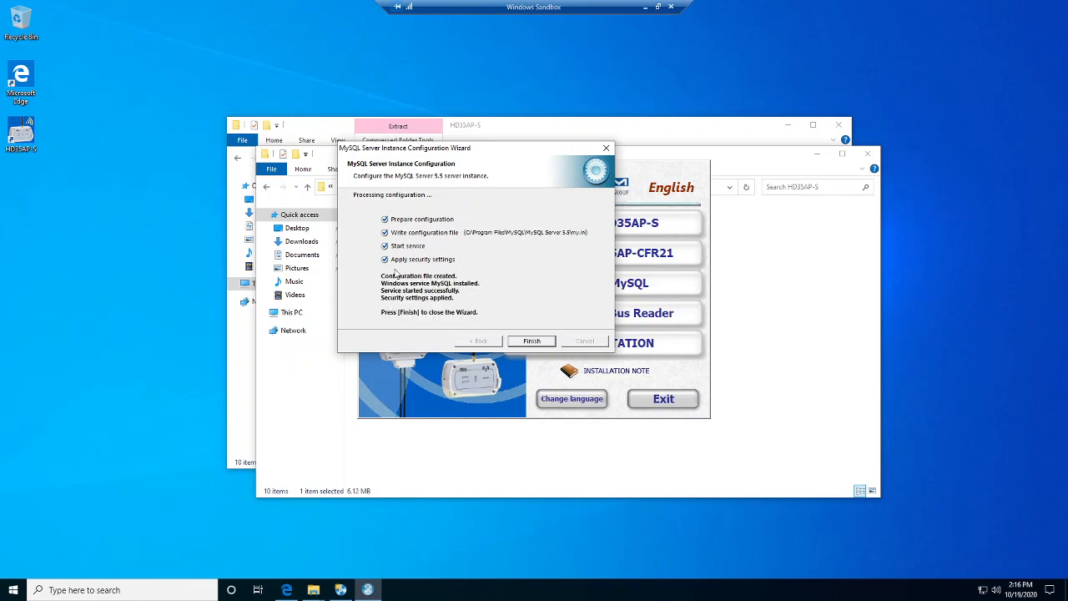
click(534, 344)
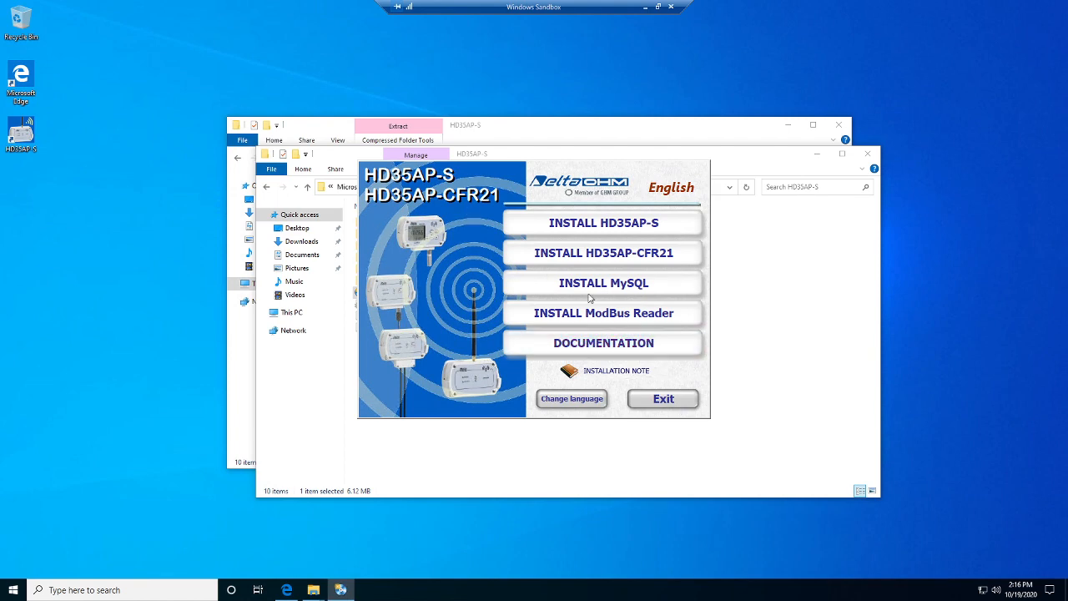
Exit the installer menu, close both folder windows, and launch HD35AP-S from its desktop shortcut.
click(659, 402)
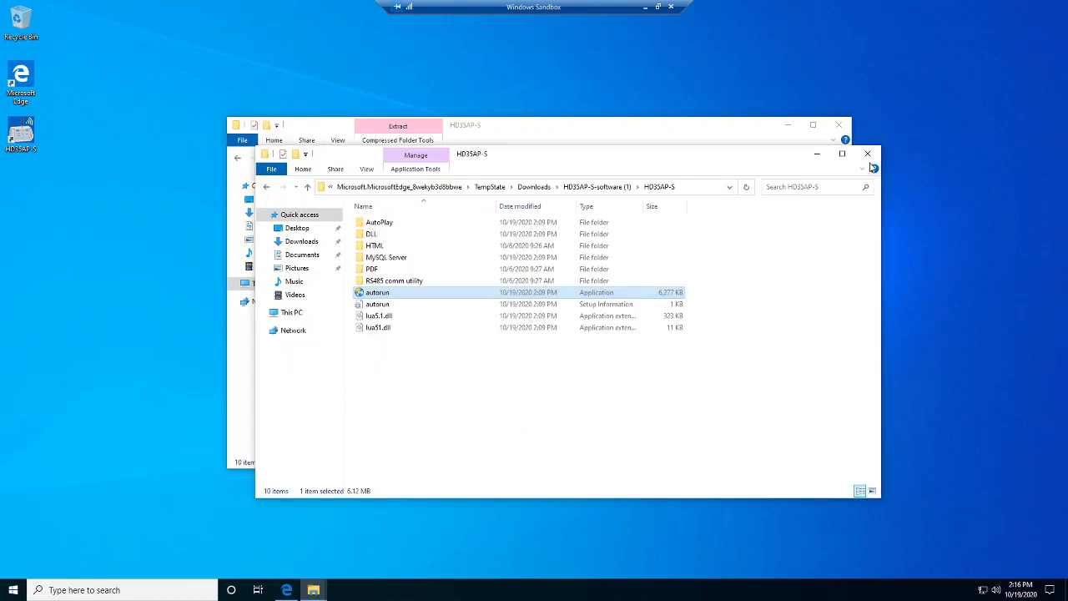
click(867, 153)
click(839, 124)
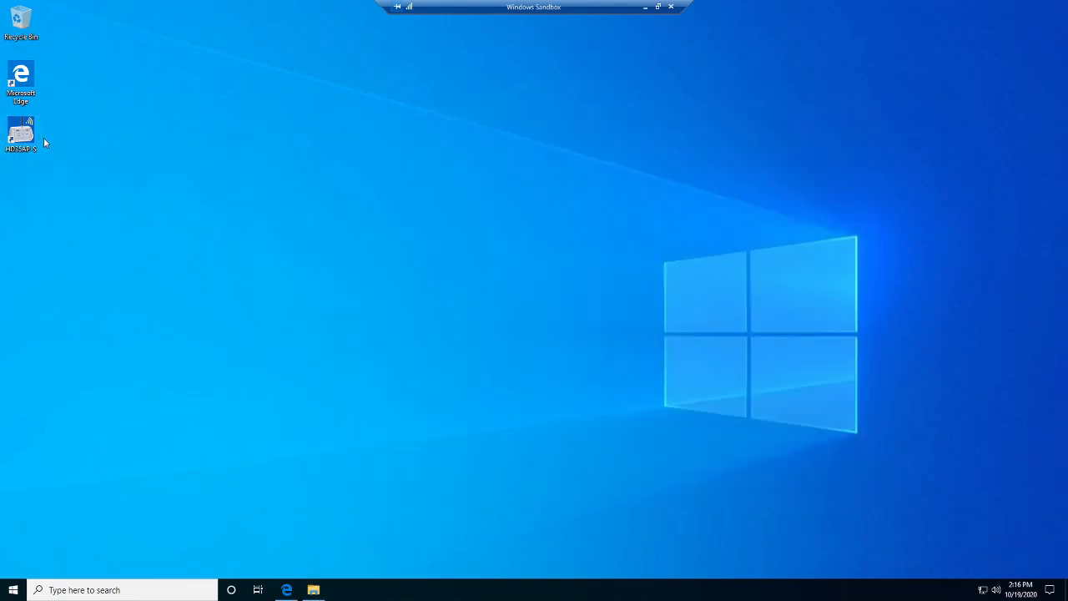
double_click(18, 134)
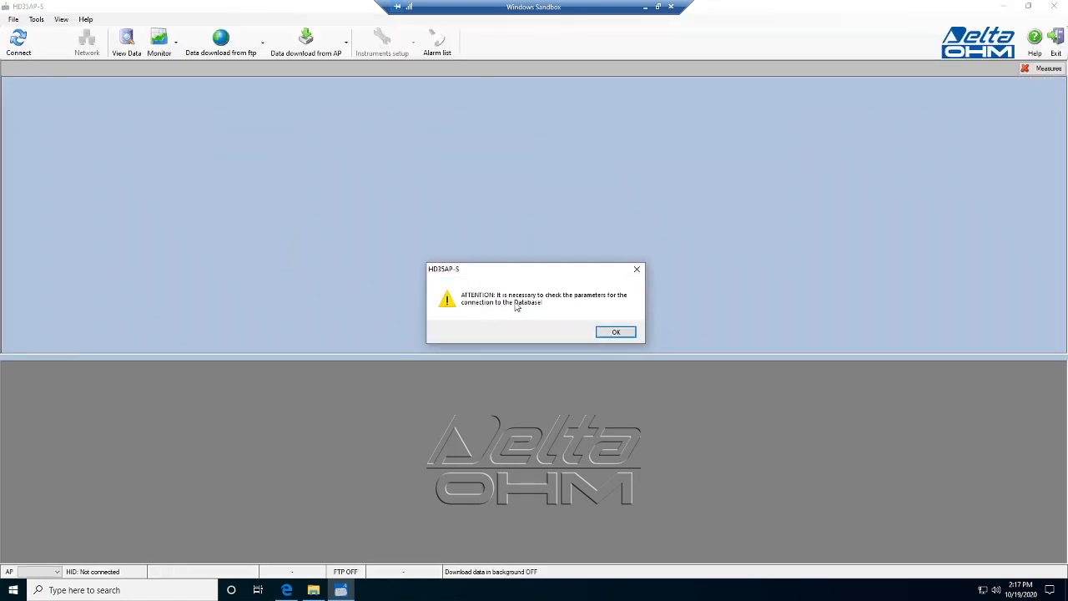
Re-enter the root password for 127.0.0.1:3306, save the settings, connect, and close MySQL management.
click(616, 332)
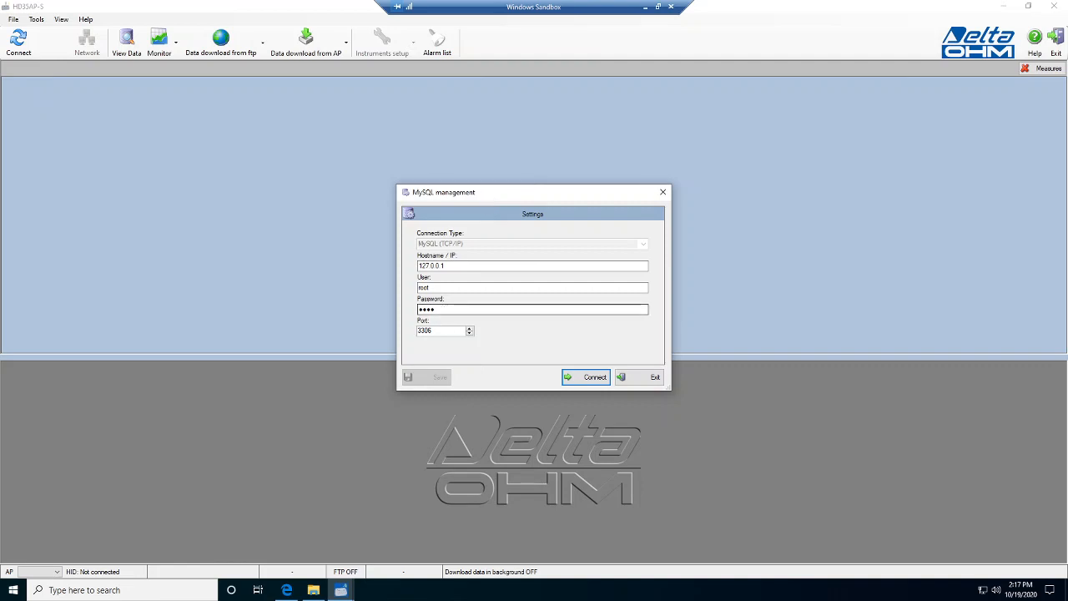
drag(447, 310, 408, 311)
text(●●)
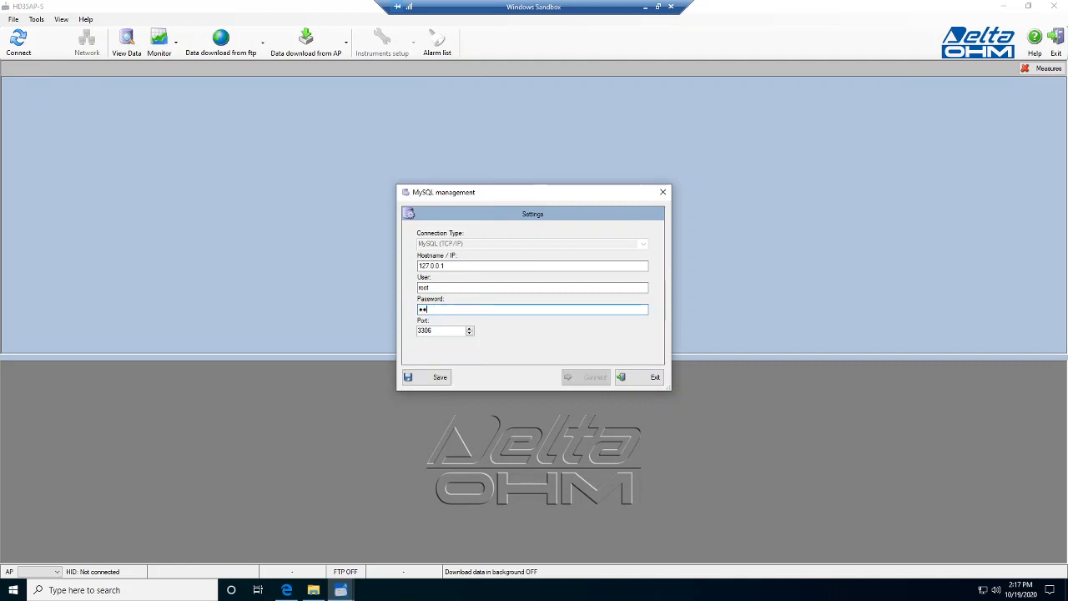
text(●●)
click(422, 378)
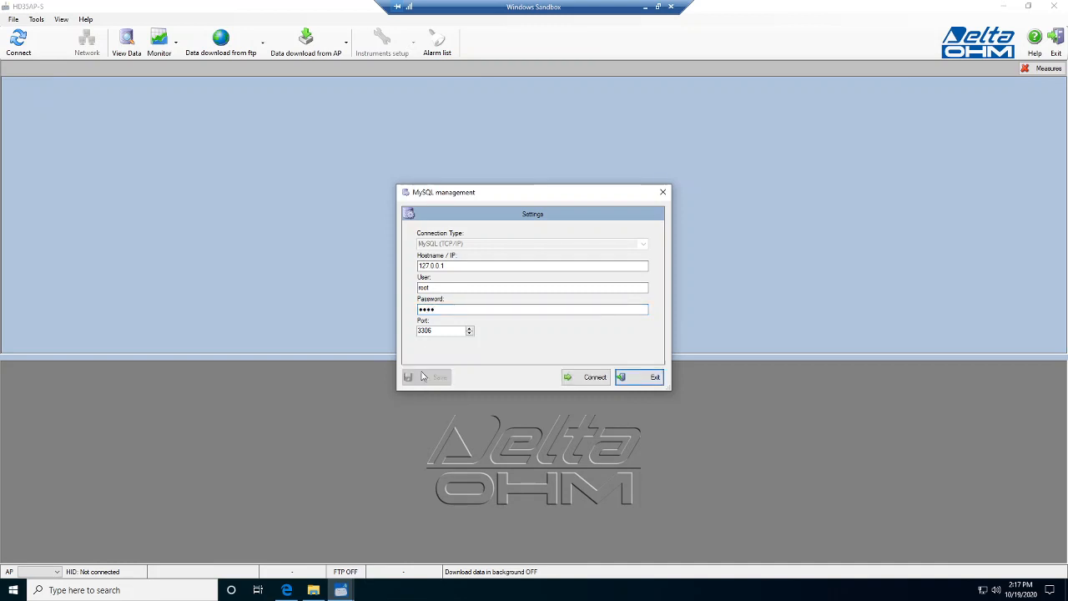
click(586, 379)
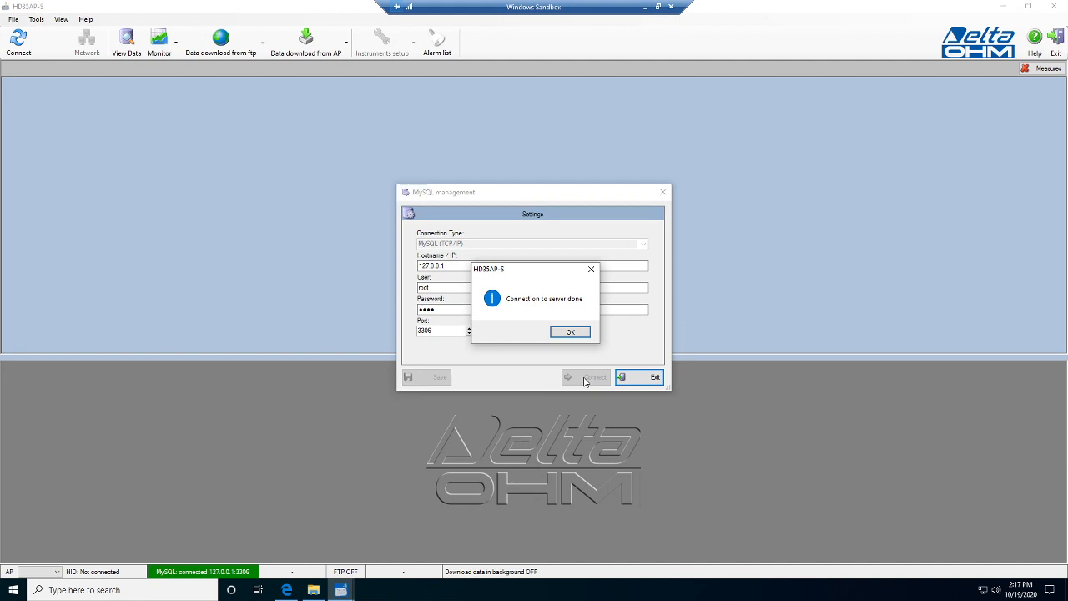
click(570, 332)
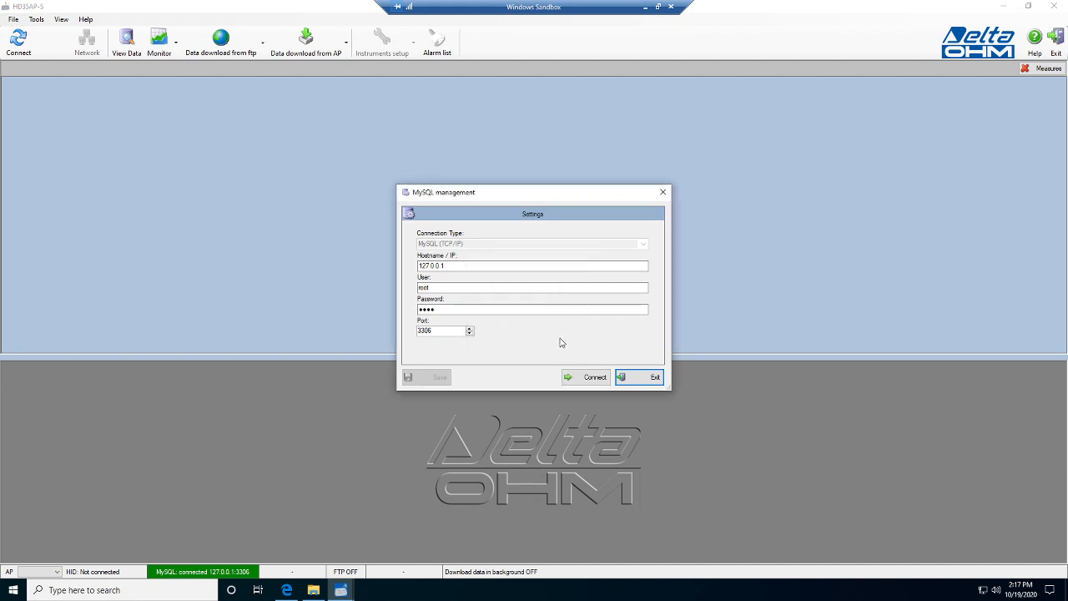
click(634, 383)
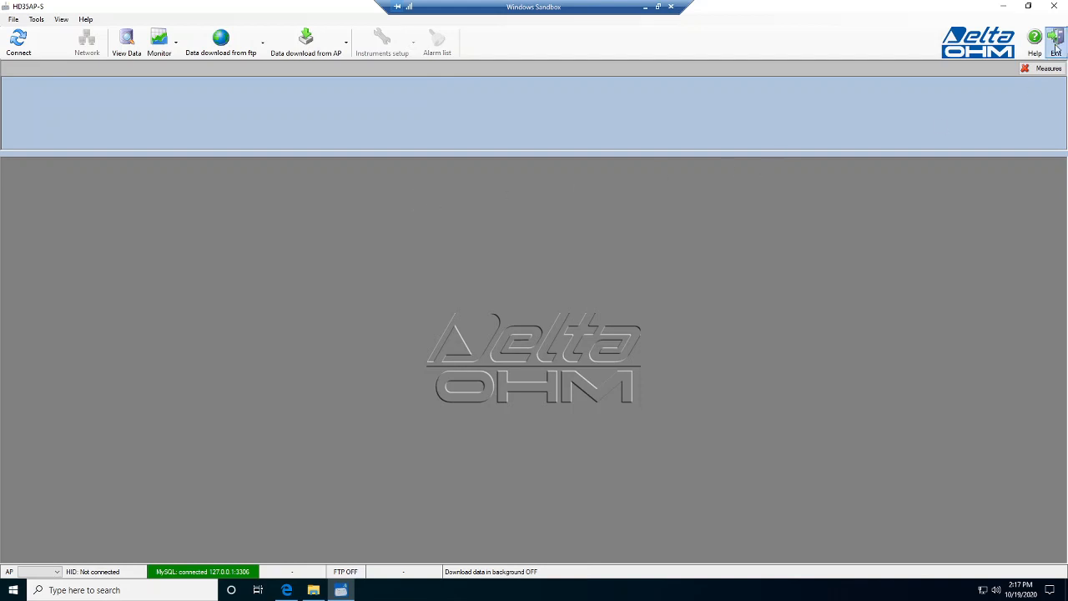
Close Windows Sandbox, confirming that its contents will be discarded.
click(672, 7)
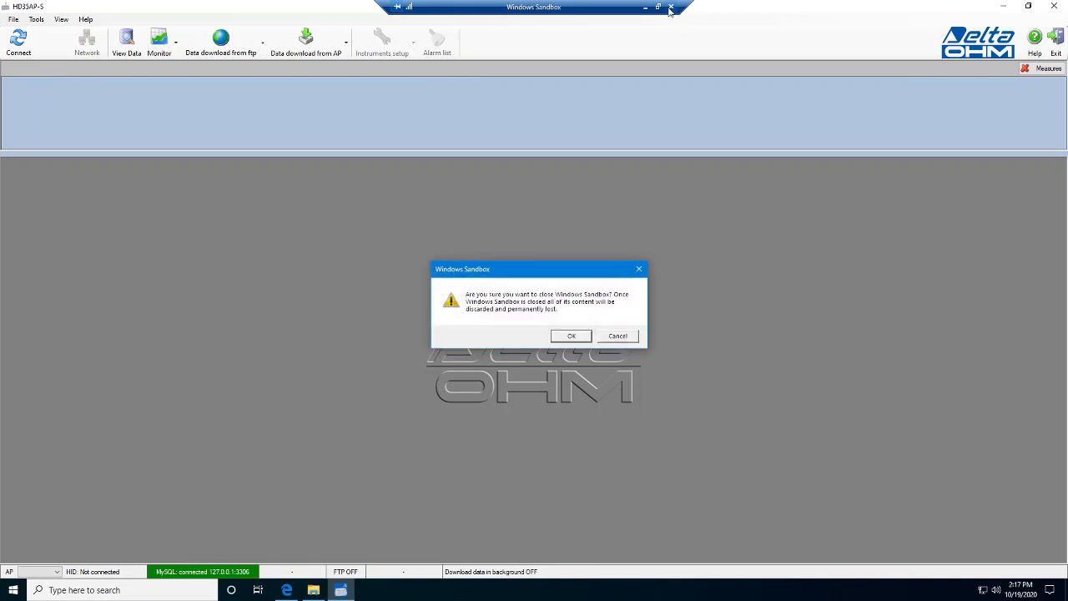
click(570, 335)
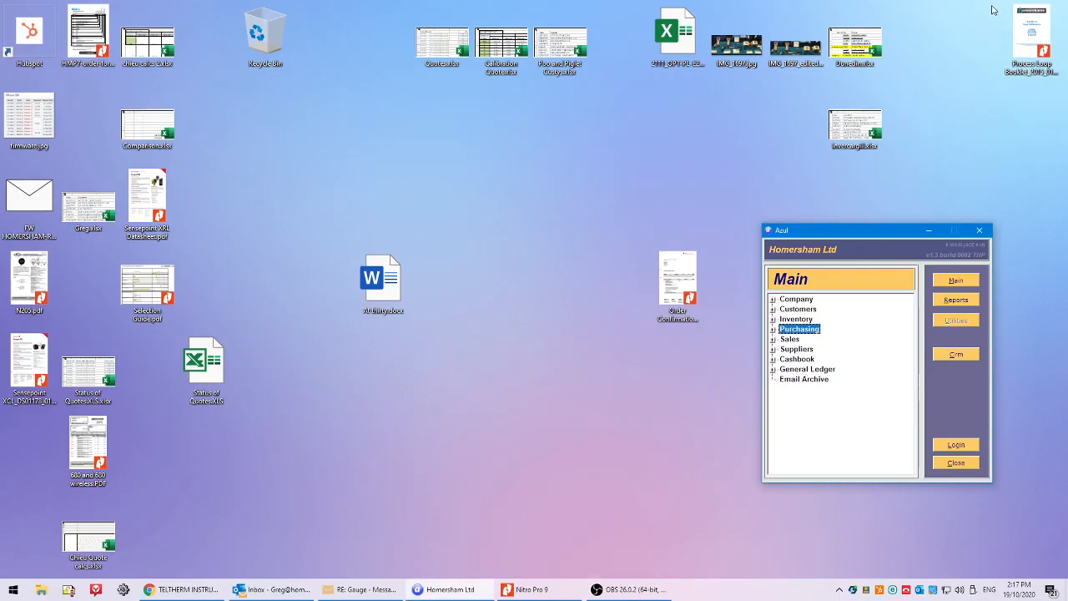
click(659, 588)
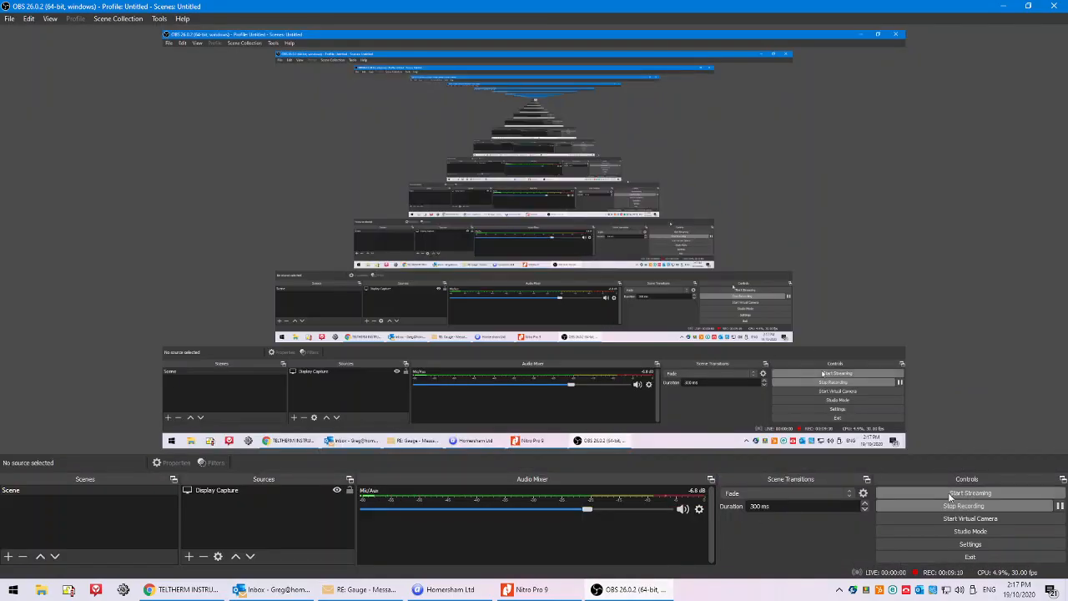